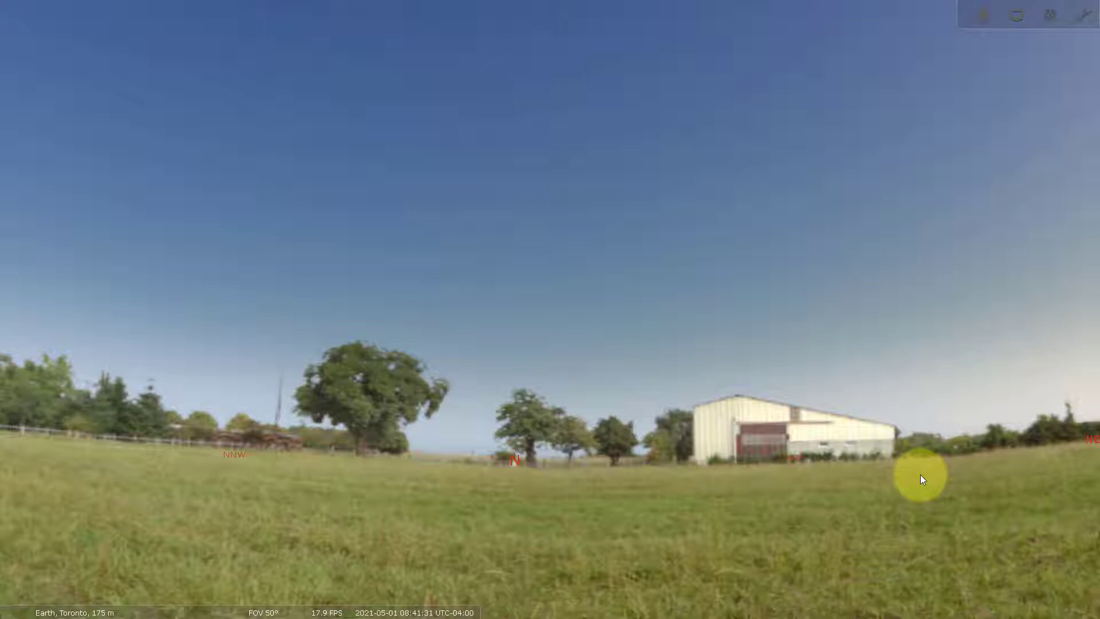
# - Pan the view around the horizon, west past the Moon and east past the Sun, back to the north barn
pyautogui.moveTo(774, 351); pyautogui.dragTo(746, 352)
pyautogui.moveTo(448, 385); pyautogui.dragTo(673, 386)
pyautogui.moveTo(272, 357); pyautogui.dragTo(679, 367)
pyautogui.moveTo(259, 357); pyautogui.dragTo(658, 355)
pyautogui.moveTo(232, 346); pyautogui.dragTo(626, 344)
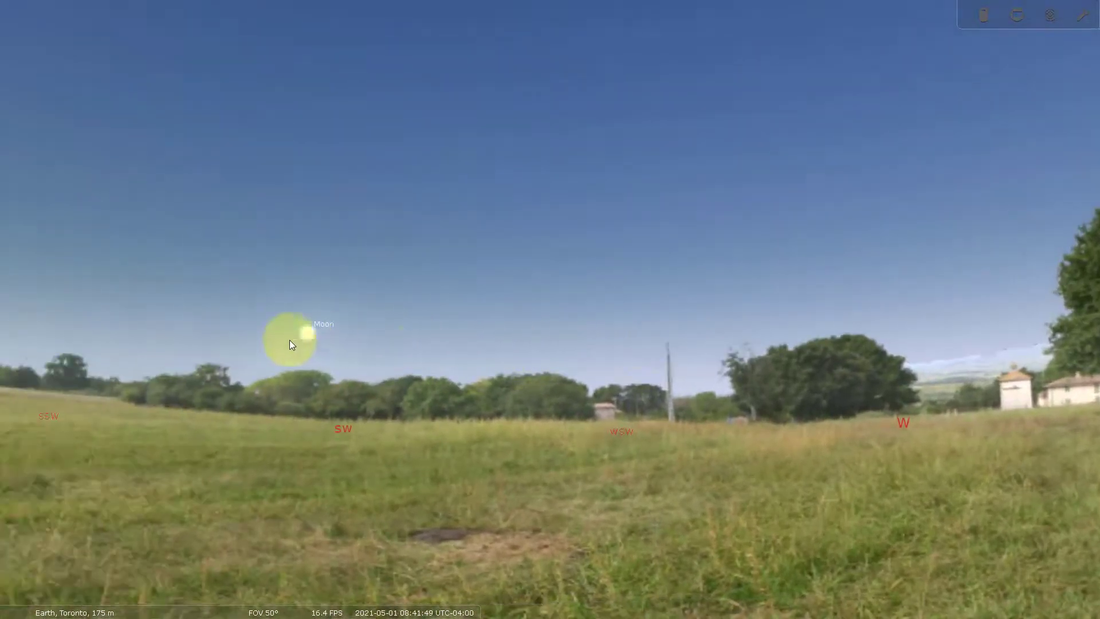
pyautogui.moveTo(266, 345); pyautogui.dragTo(595, 341)
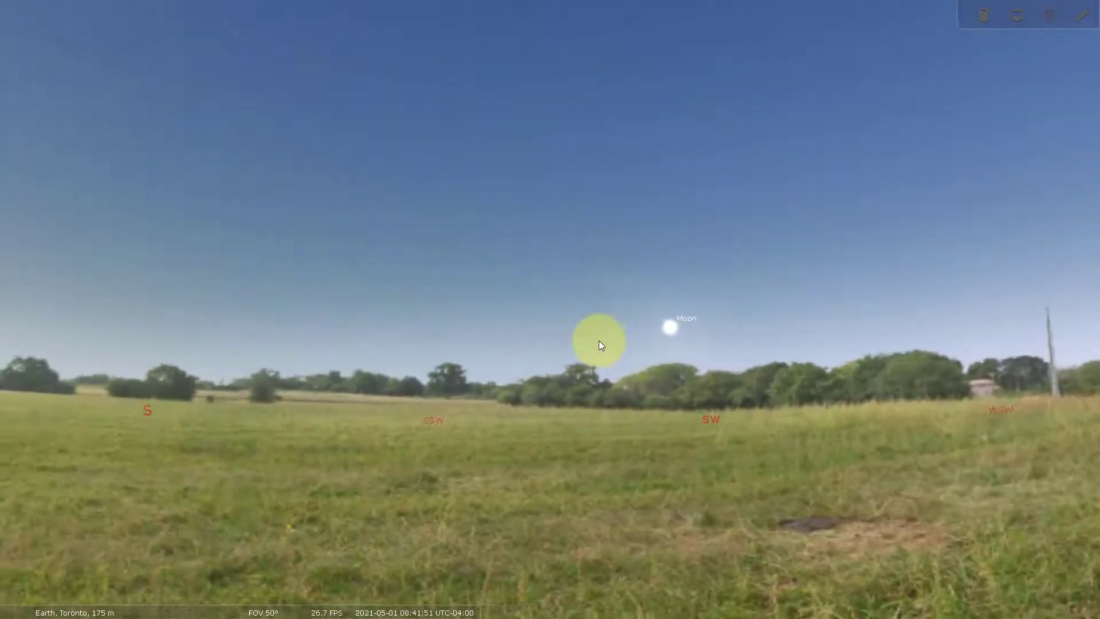
pyautogui.moveTo(335, 351); pyautogui.dragTo(690, 366)
pyautogui.moveTo(308, 387); pyautogui.dragTo(547, 393)
pyautogui.moveTo(295, 391); pyautogui.dragTo(592, 390)
pyautogui.moveTo(303, 376); pyautogui.dragTo(778, 376)
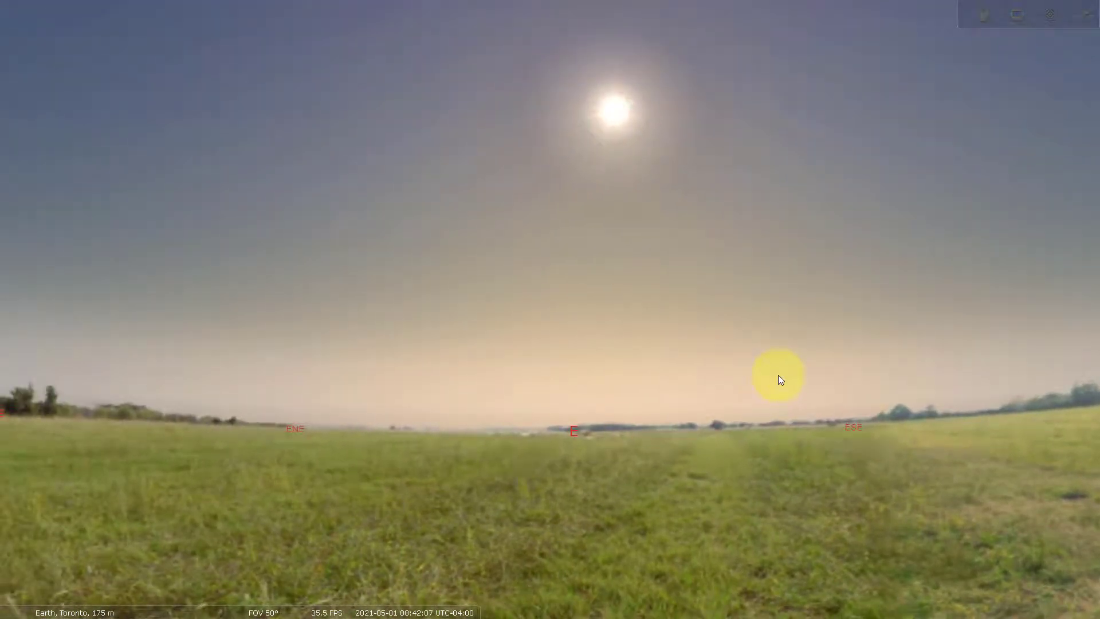
pyautogui.moveTo(463, 385); pyautogui.dragTo(736, 388)
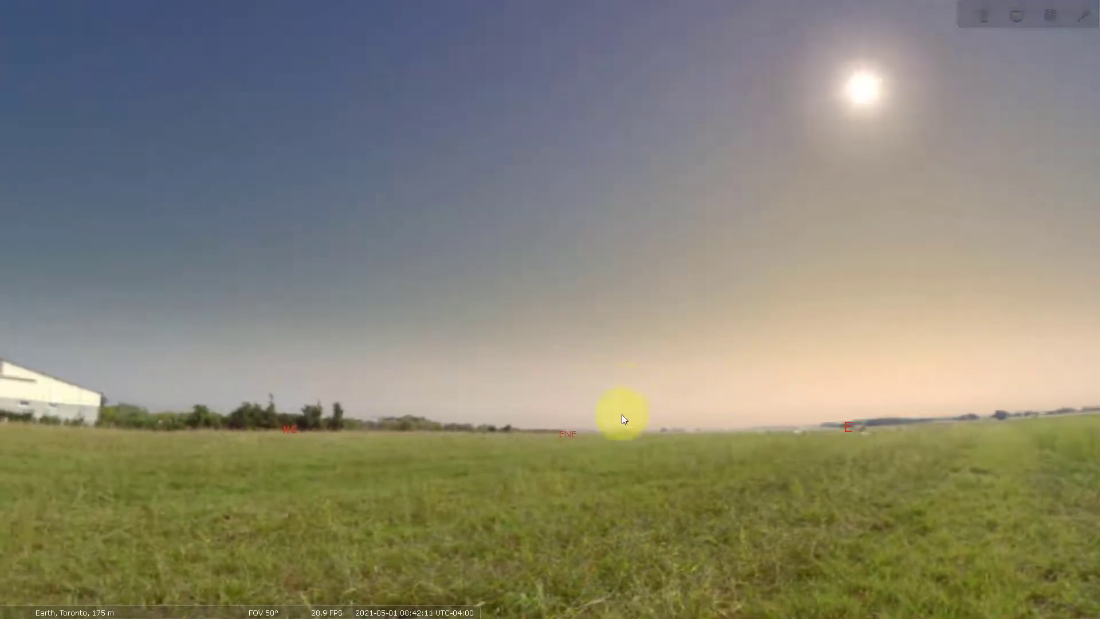
pyautogui.moveTo(455, 390); pyautogui.dragTo(732, 389)
pyautogui.moveTo(570, 390); pyautogui.dragTo(647, 399)
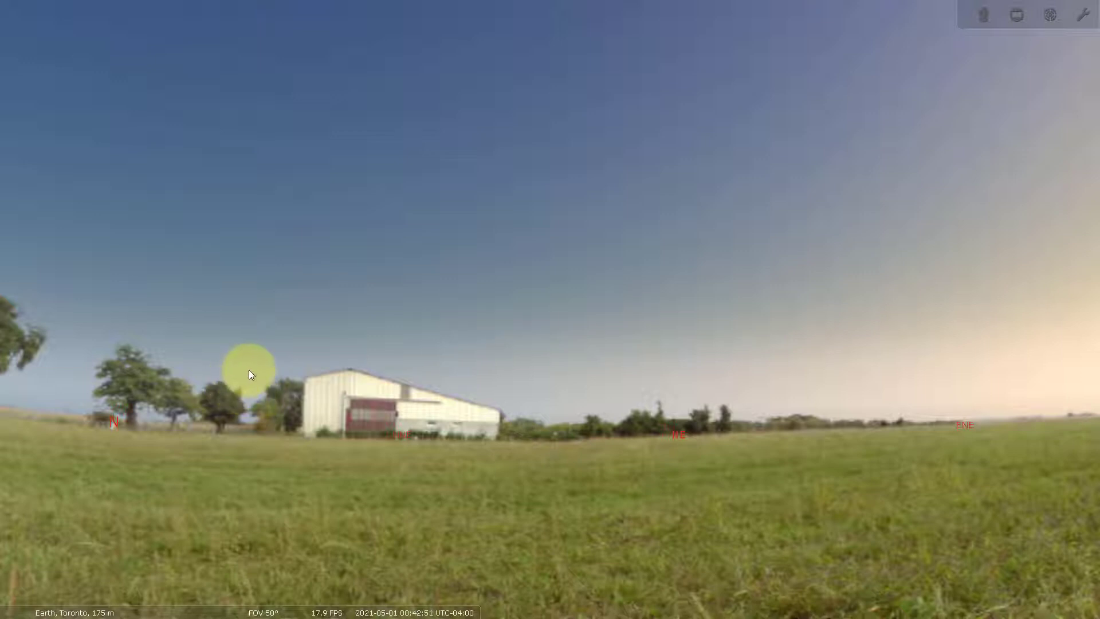
# - Bring up the bottom toolbar of sky display toggles from the bottom-left edge
pyautogui.moveTo(302, 611)
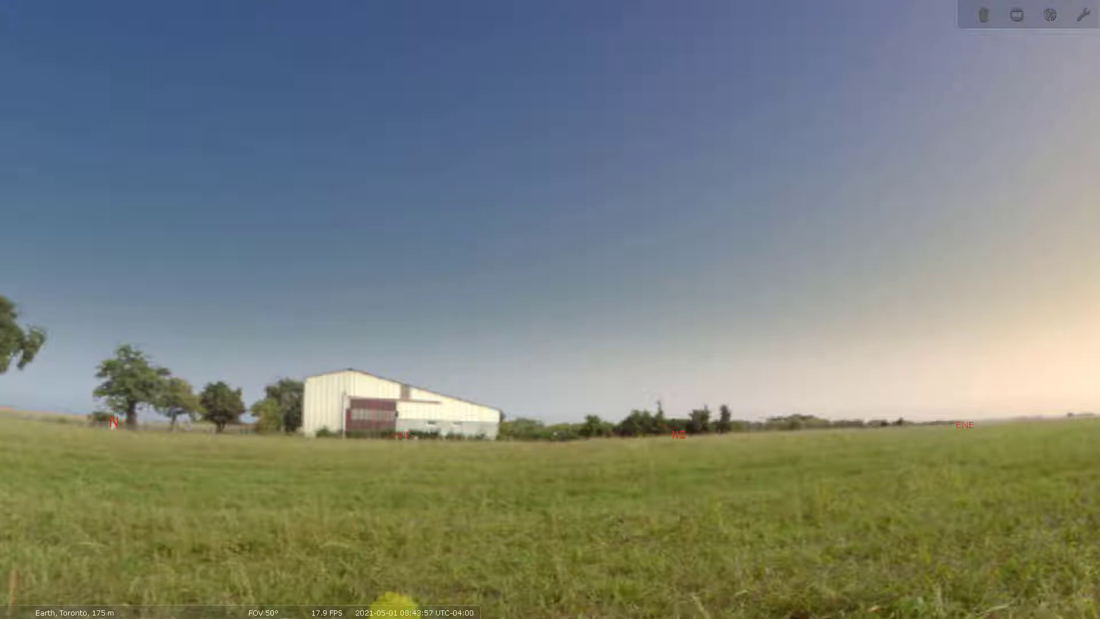
pyautogui.moveTo(368, 603)
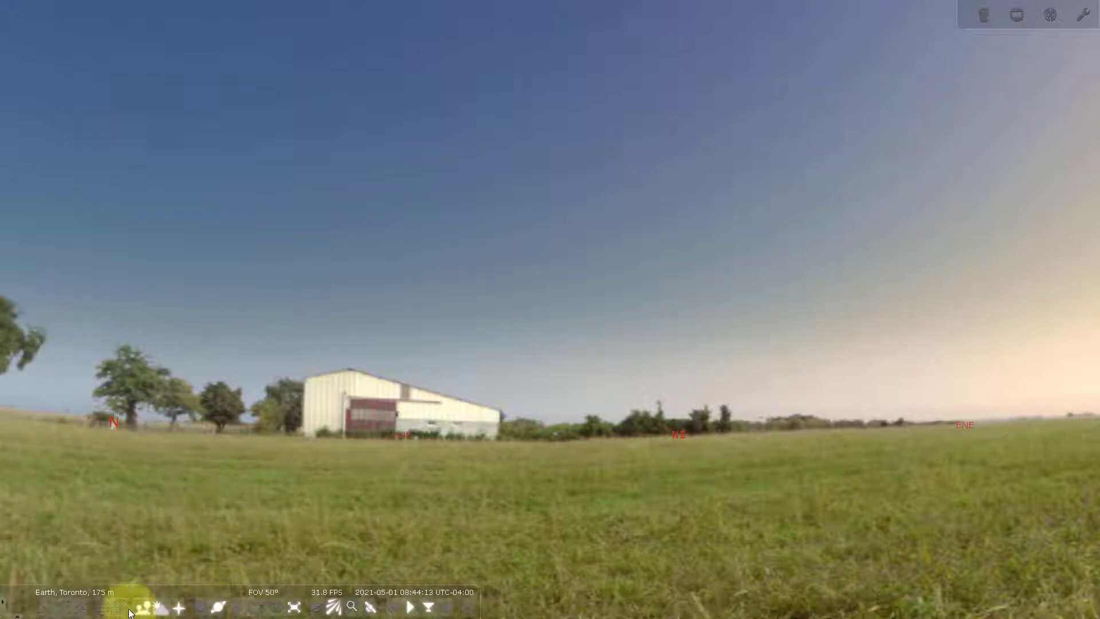
# - Show constellation lines, names and artwork, and shift the view to put Ursa Major above the barn
pyautogui.click(40, 610)
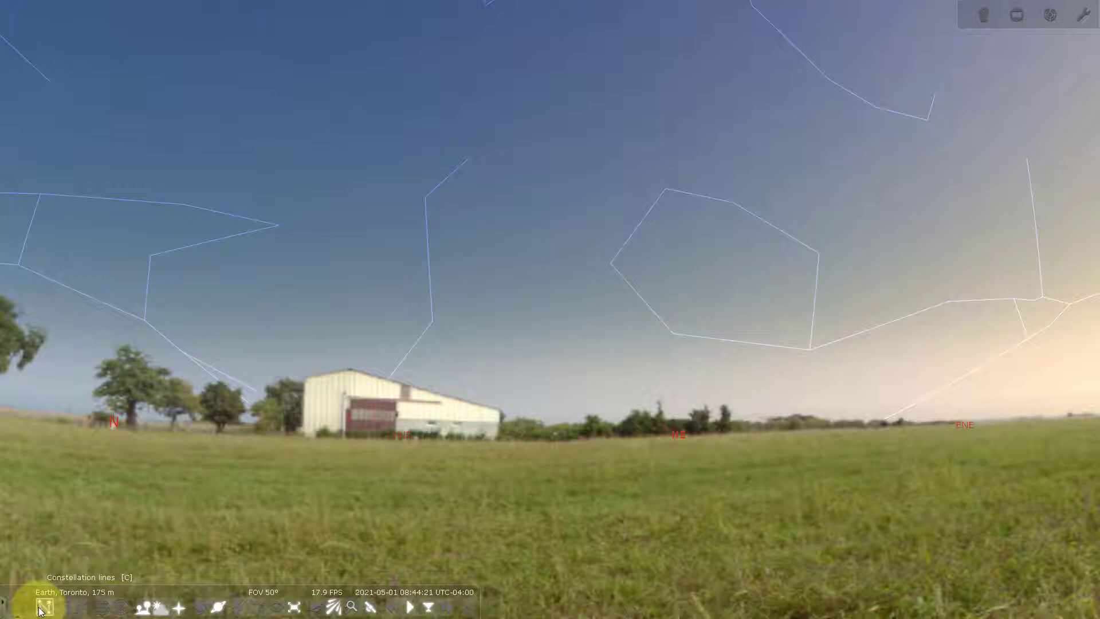
pyautogui.click(63, 609)
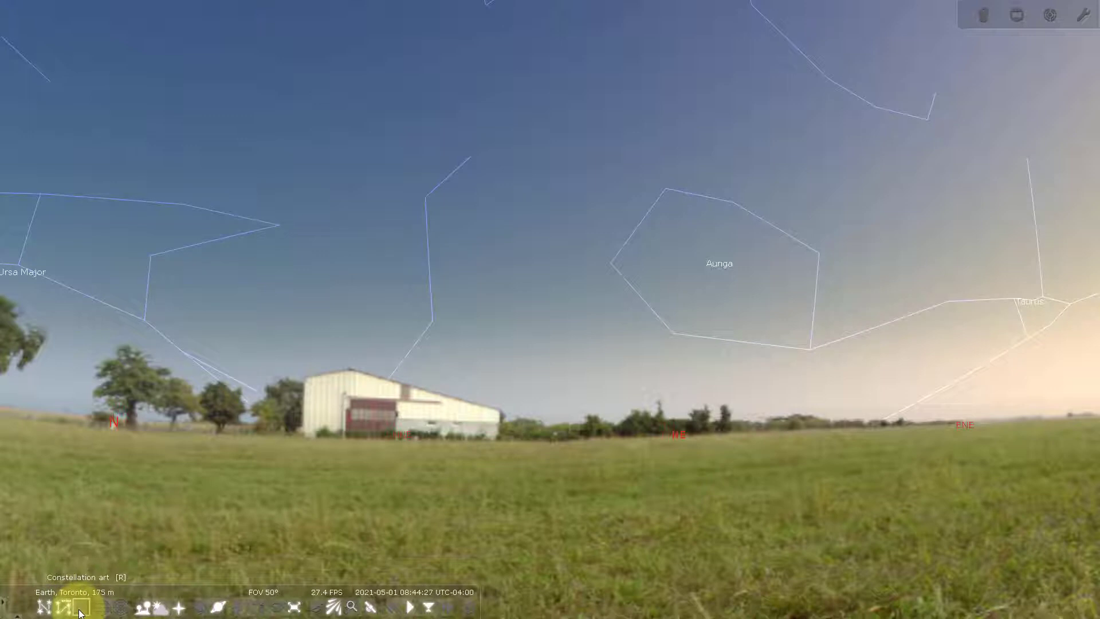
pyautogui.click(81, 610)
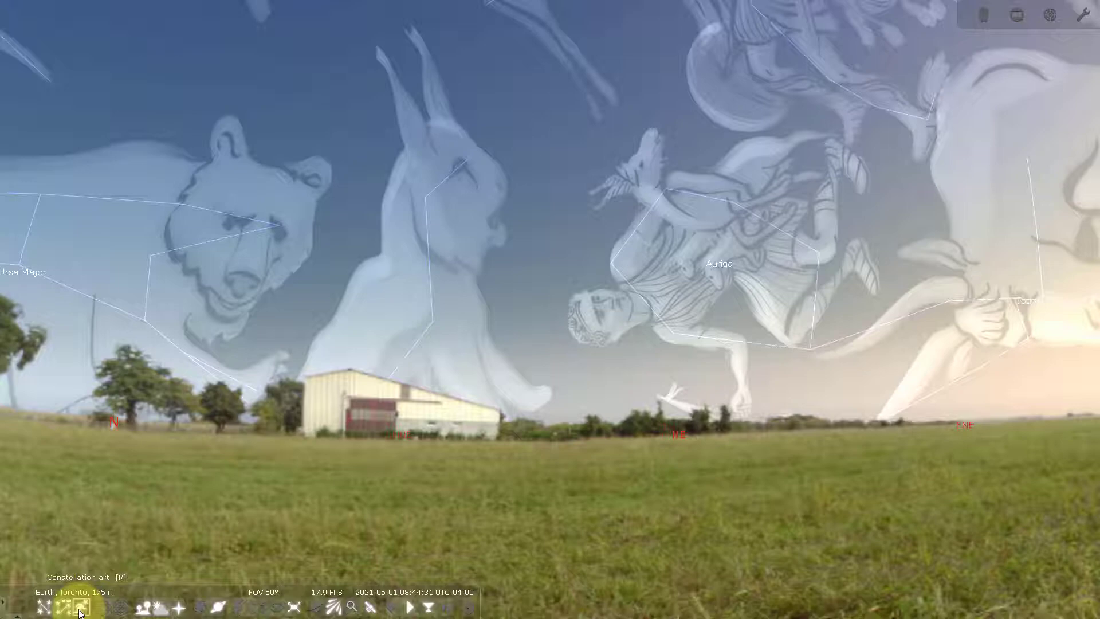
pyautogui.moveTo(74, 407); pyautogui.dragTo(474, 453)
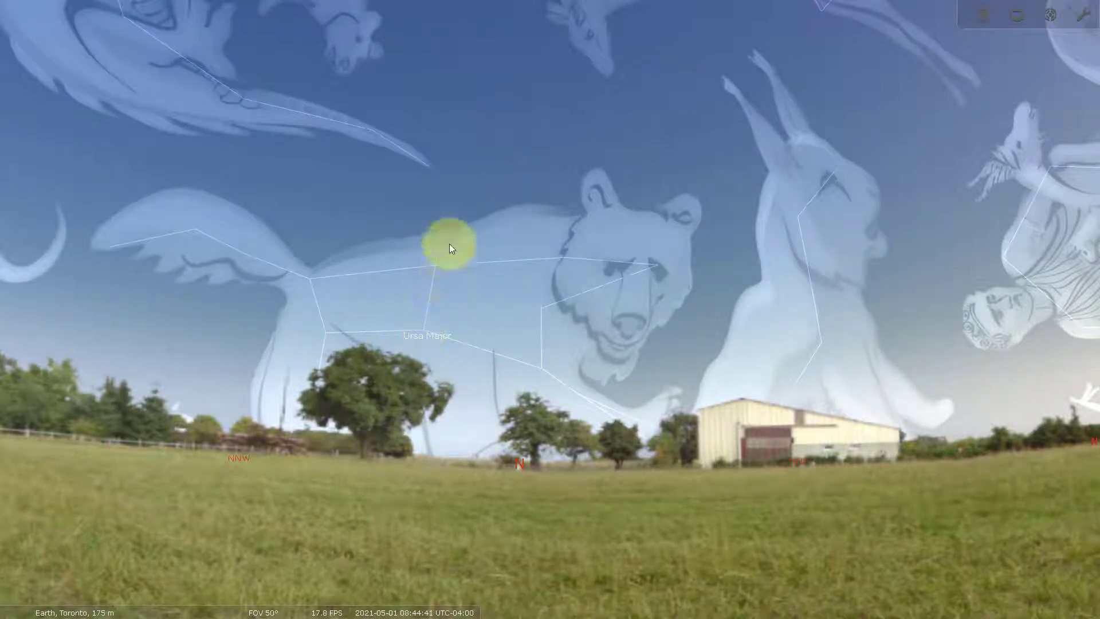
# - Tilt the view up to Ursa Minor, Draco and Camelopardalis above Ursa Major
pyautogui.press('Up')
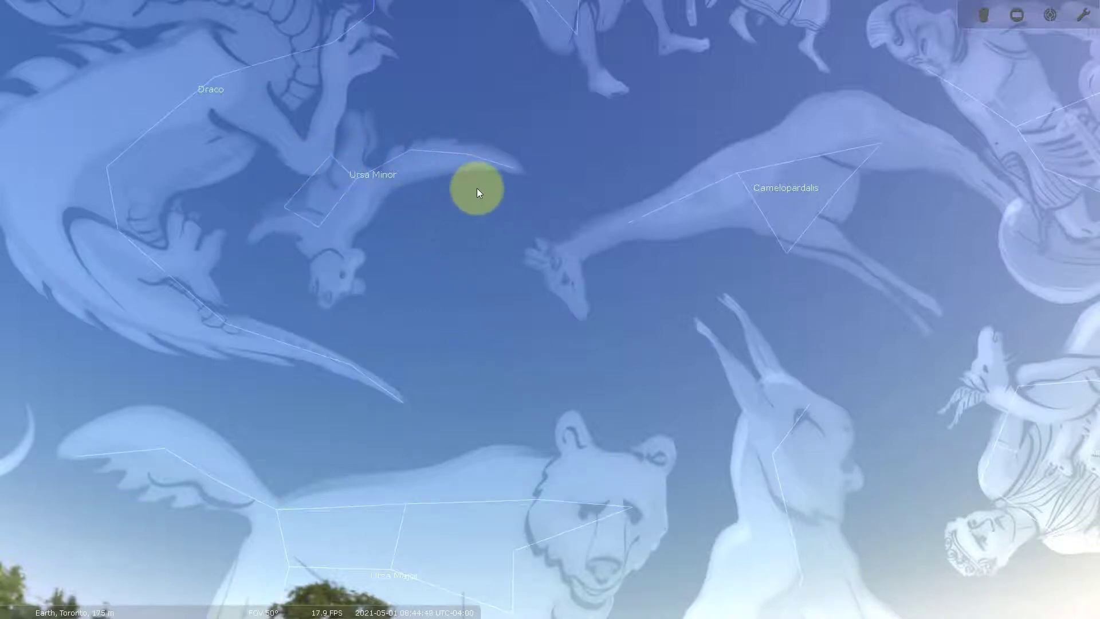
pyautogui.moveTo(175, 605)
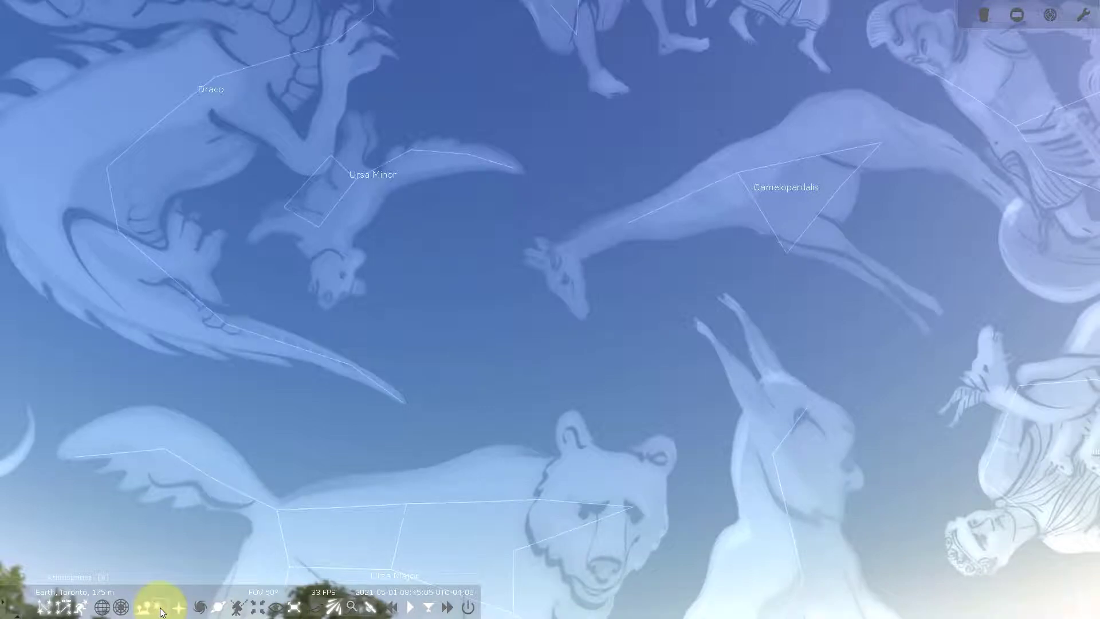
# - Switch the atmosphere off and back on, then turn on the equatorial grid
pyautogui.click(160, 608)
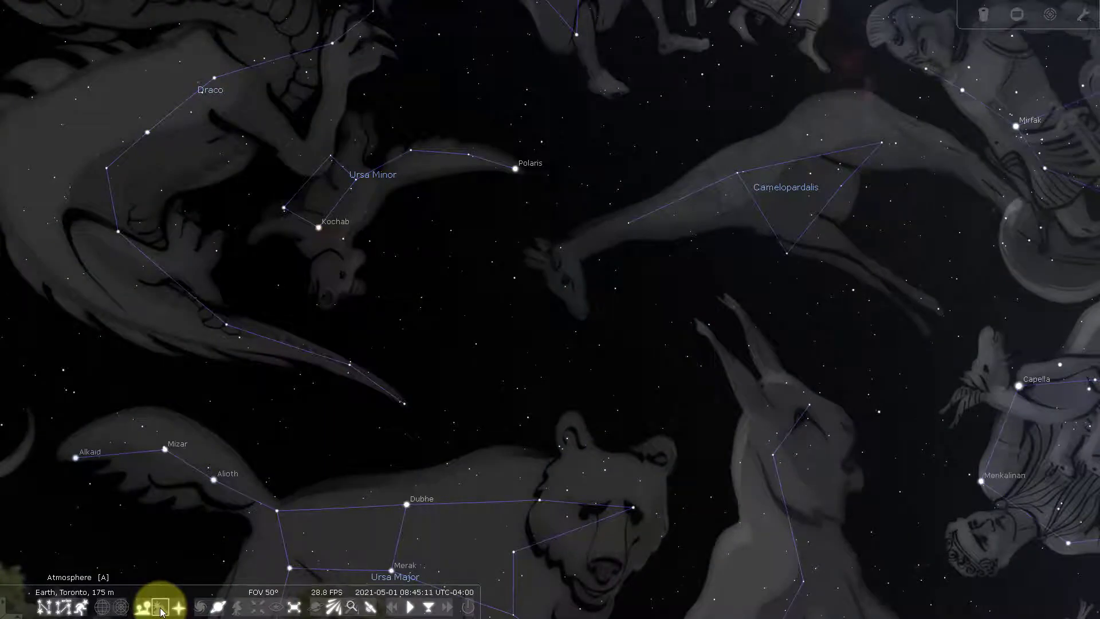
pyautogui.click(161, 610)
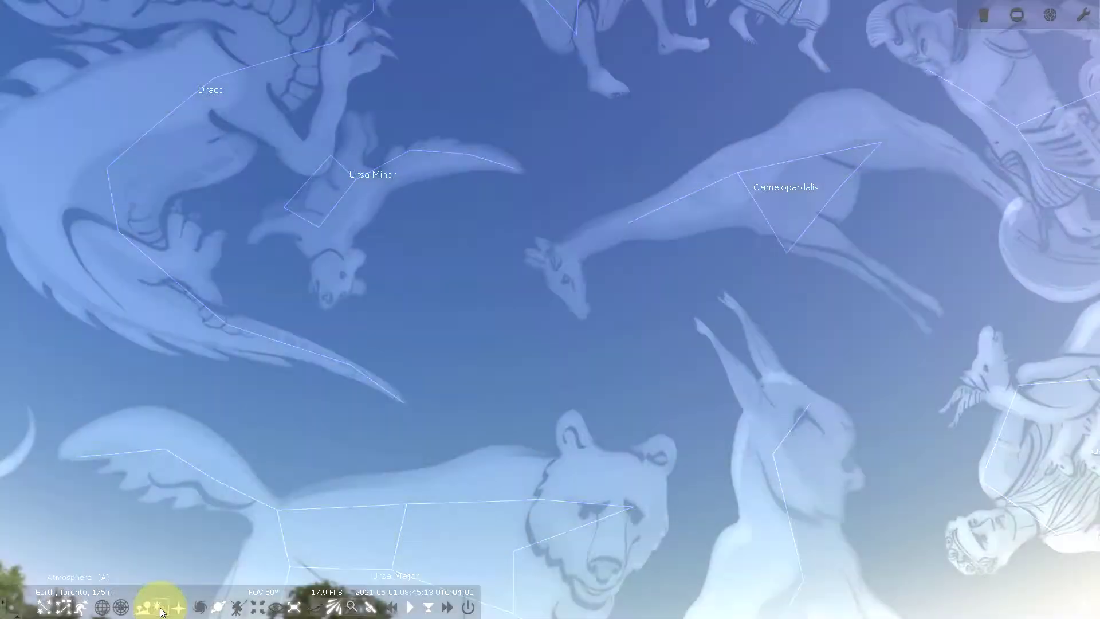
pyautogui.click(102, 611)
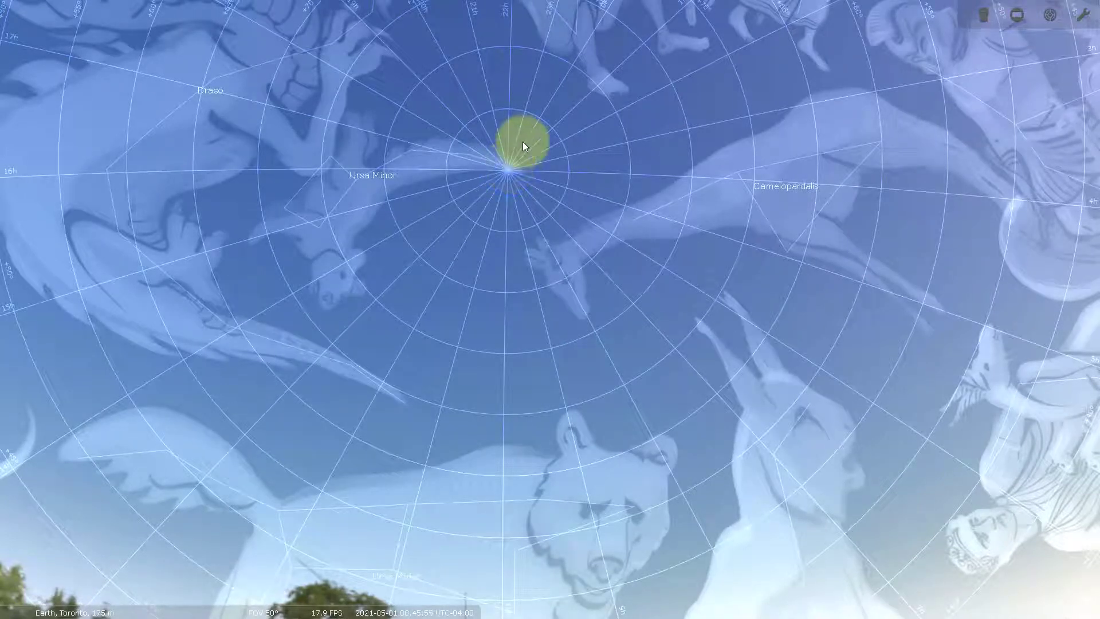
# - Add the azimuthal grid and pan toward Cepheus and Cassiopeia, then back to Ursa Minor's pole
pyautogui.moveTo(524, 138); pyautogui.dragTo(524, 84)
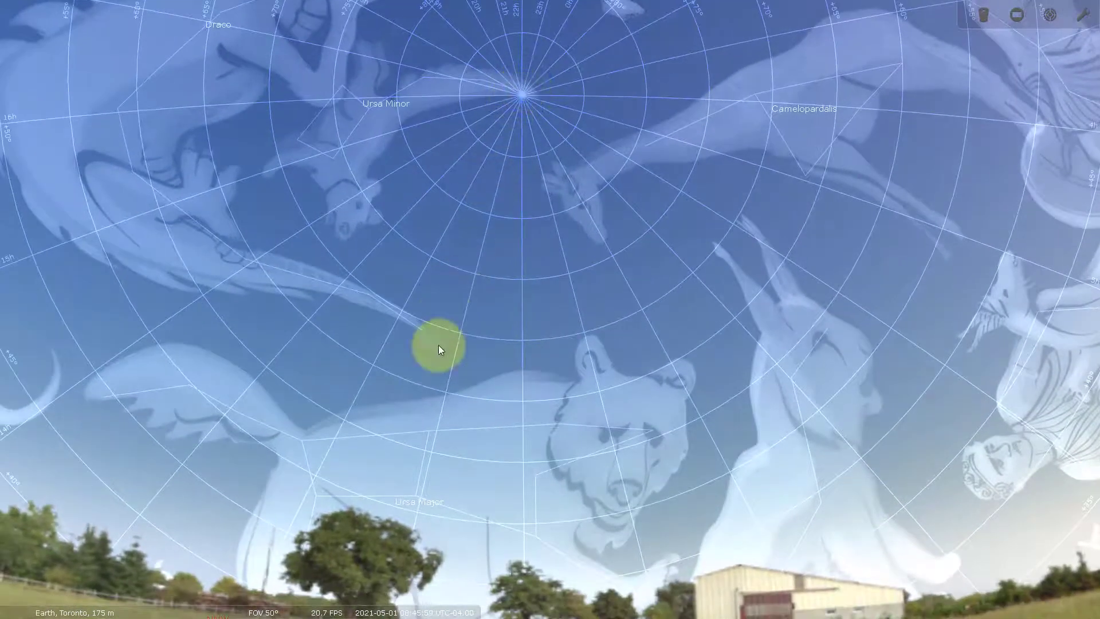
pyautogui.click(119, 611)
pyautogui.moveTo(561, 138); pyautogui.dragTo(449, 266)
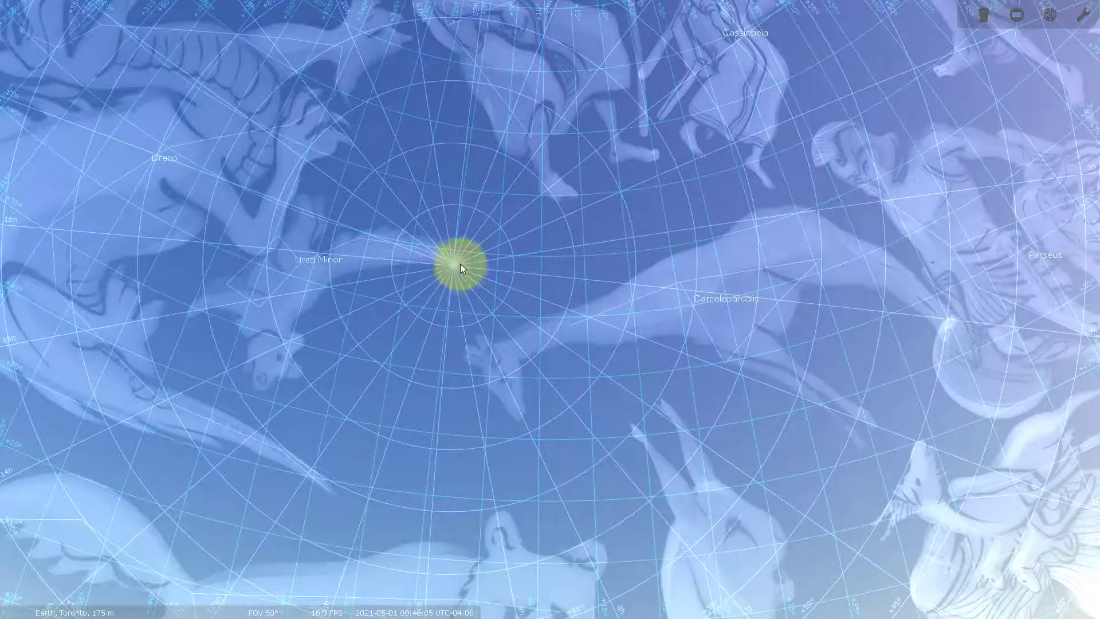
pyautogui.moveTo(455, 276); pyautogui.dragTo(560, 111)
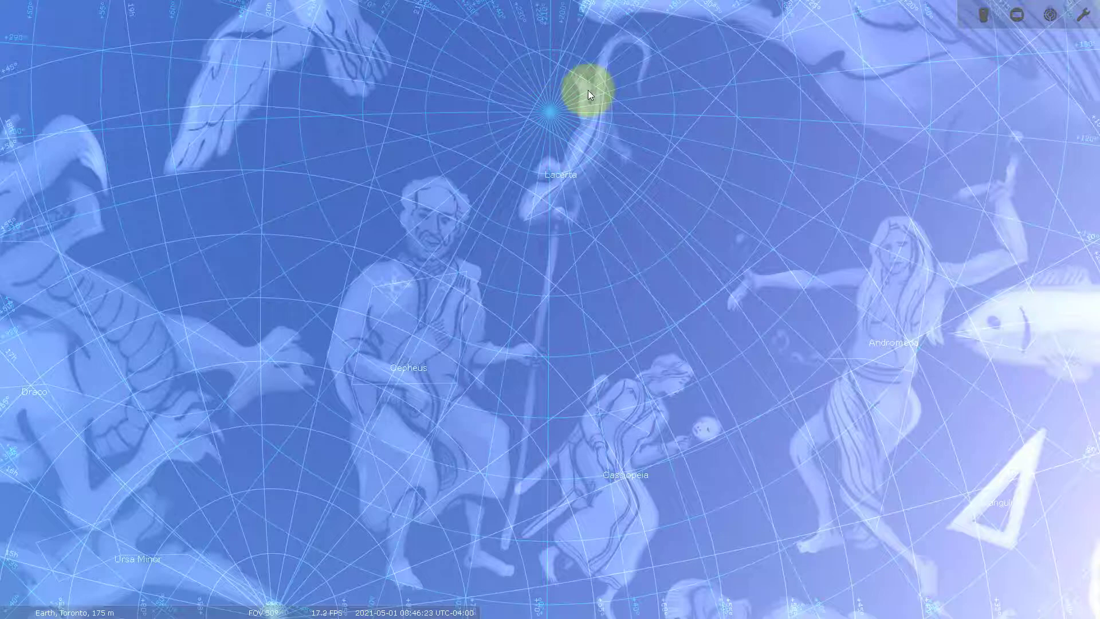
pyautogui.press('Down')
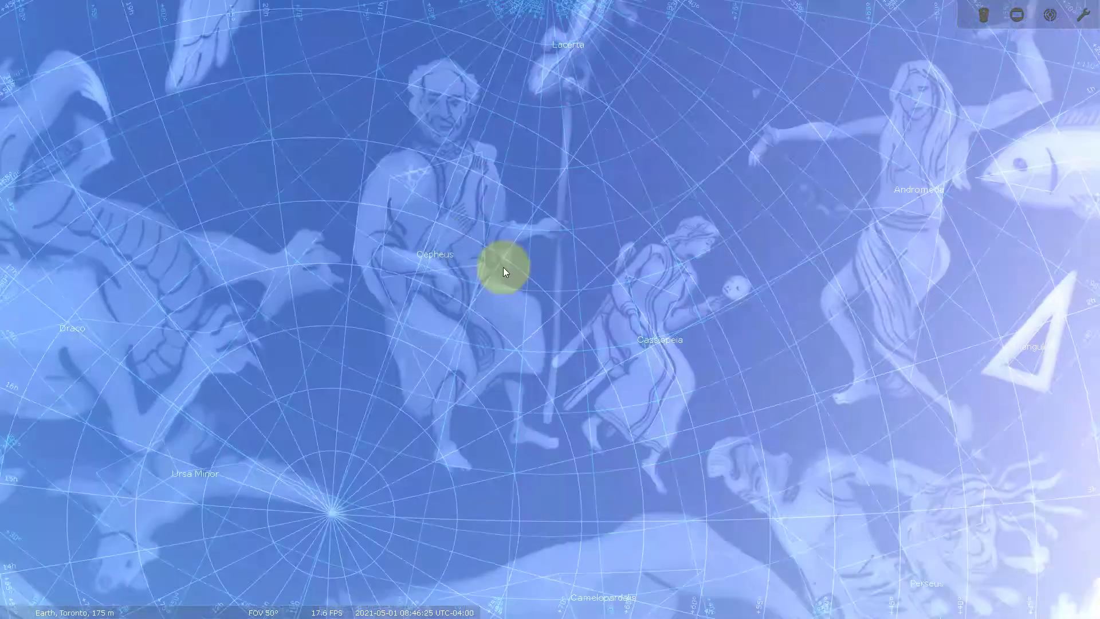
pyautogui.moveTo(132, 599)
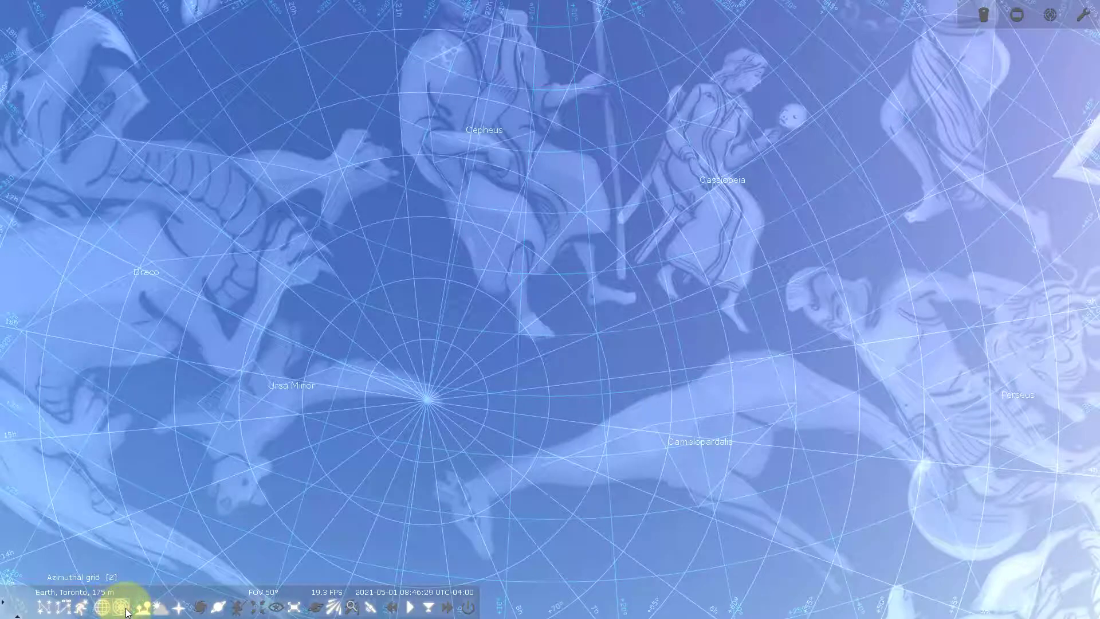
# - Hide the azimuthal and equatorial grids plus the constellation artwork, lines and labels
pyautogui.click(127, 610)
pyautogui.moveTo(289, 481); pyautogui.dragTo(466, 238)
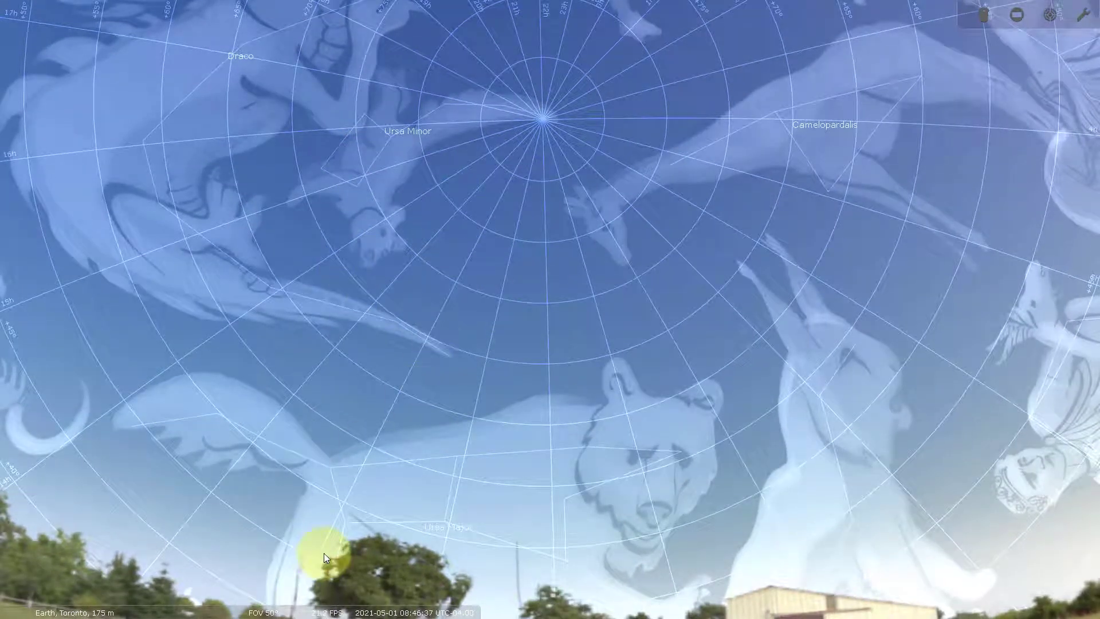
pyautogui.moveTo(132, 614)
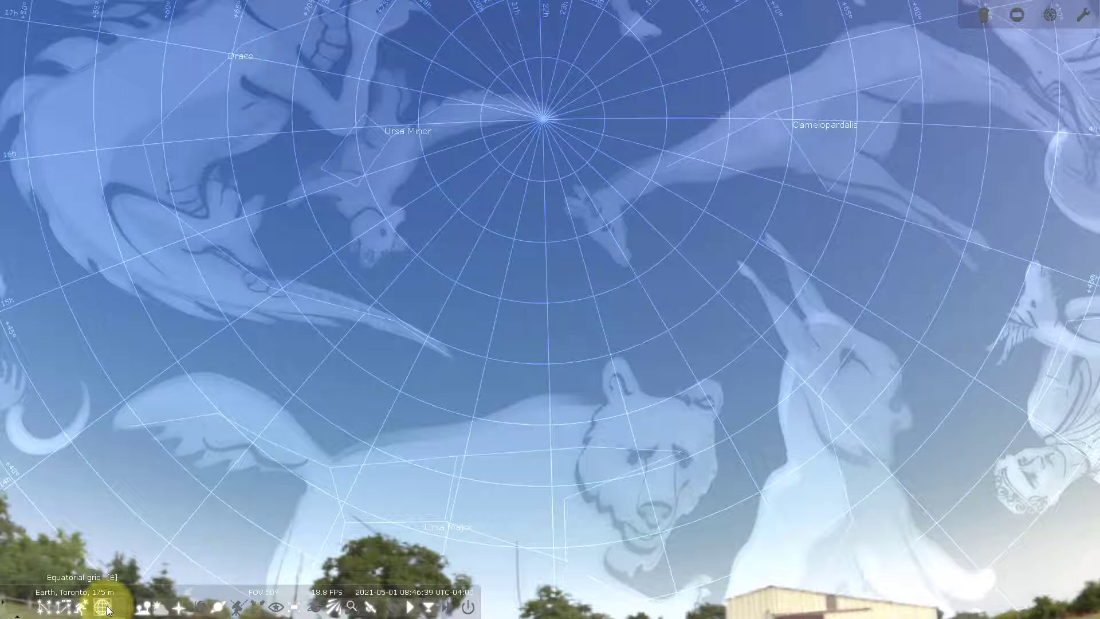
pyautogui.click(104, 609)
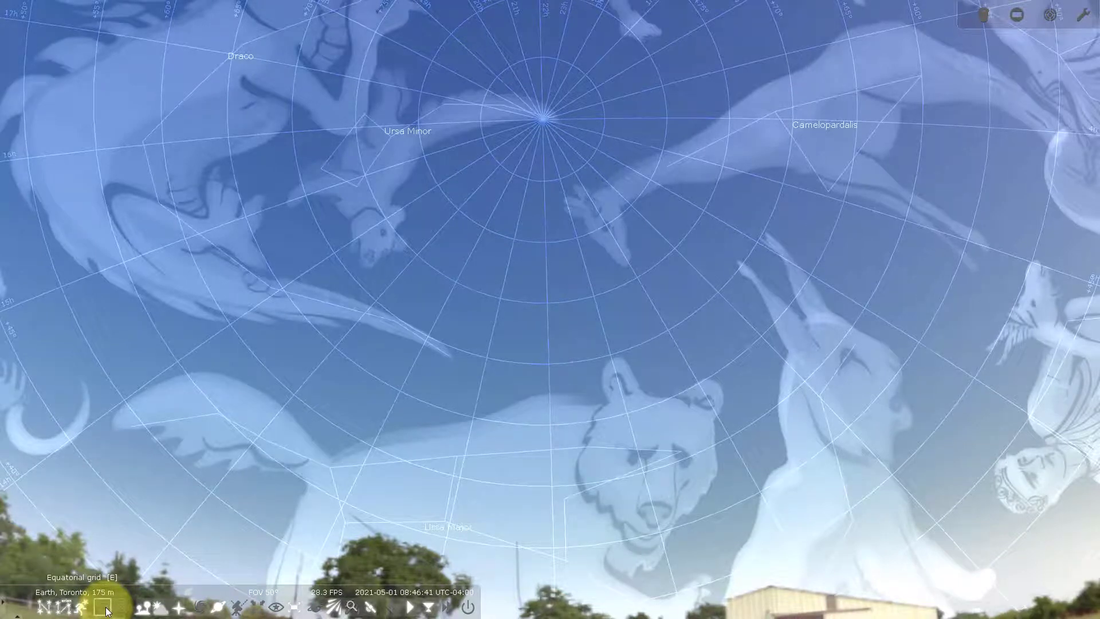
pyautogui.moveTo(272, 454); pyautogui.dragTo(279, 438)
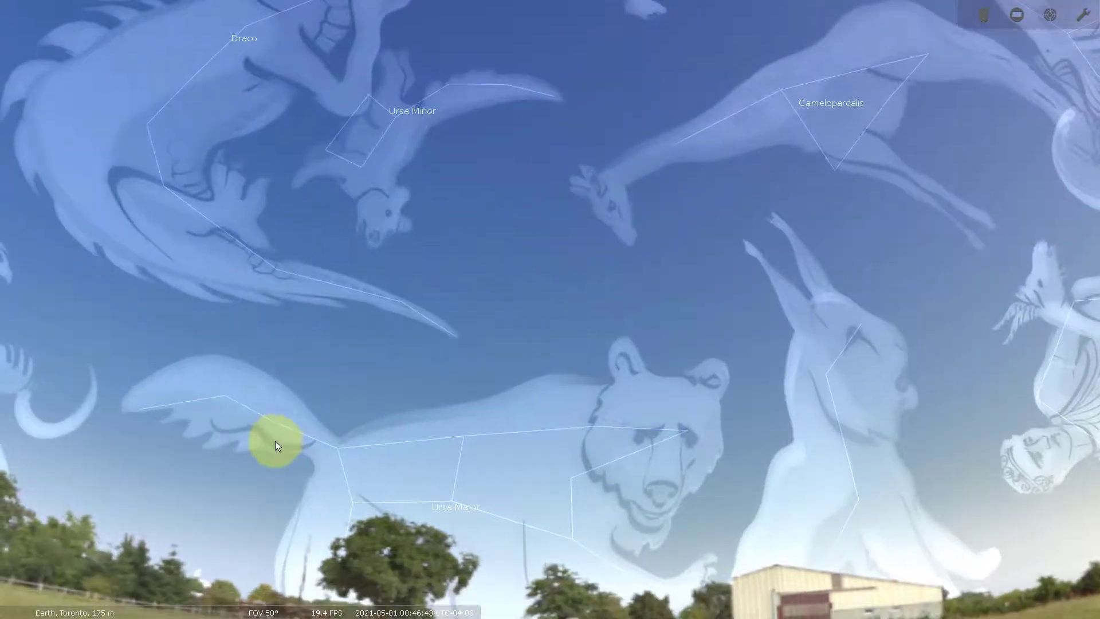
pyautogui.moveTo(166, 605)
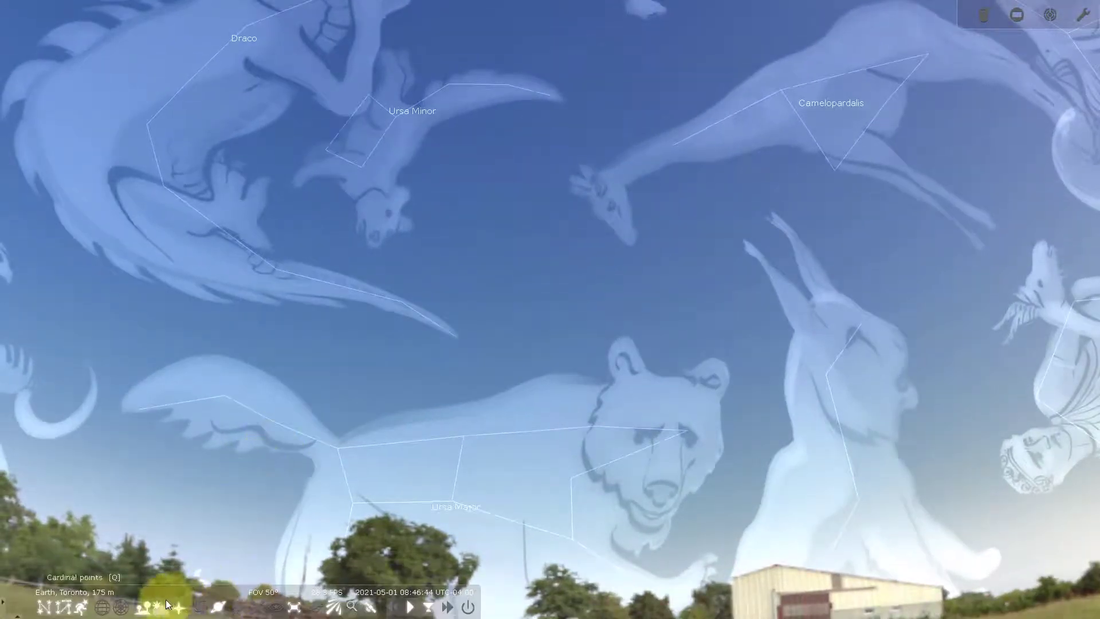
pyautogui.click(82, 607)
pyautogui.click(50, 609)
# - Lower the view to the northern horizon, then switch off the ground and atmosphere
pyautogui.moveTo(407, 477); pyautogui.dragTo(410, 424)
pyautogui.moveTo(98, 601)
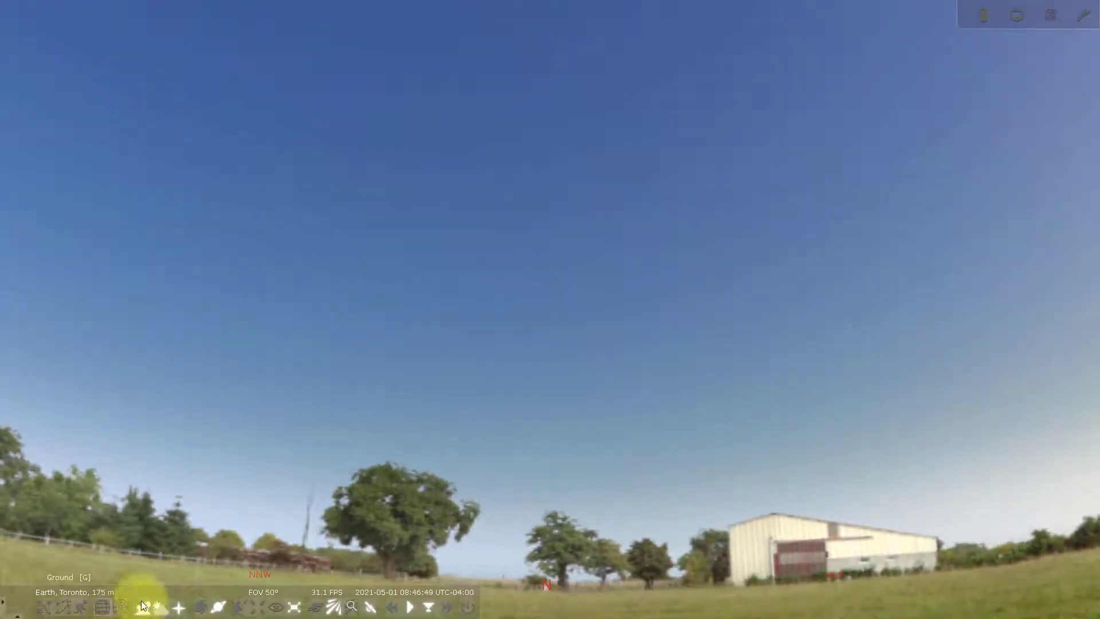
pyautogui.press('Down')
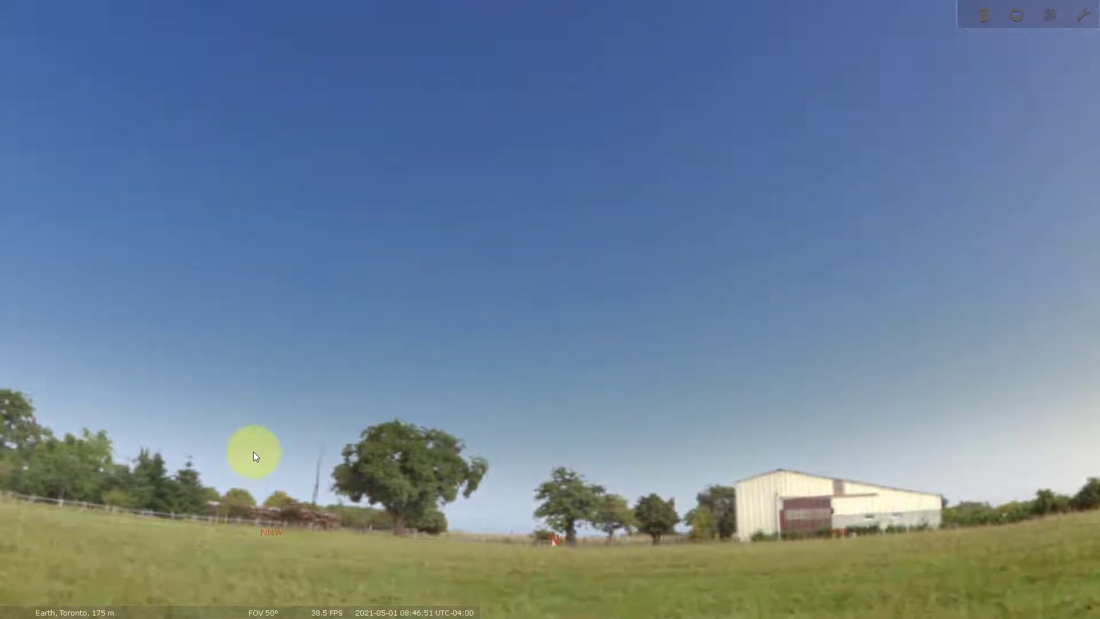
pyautogui.click(142, 607)
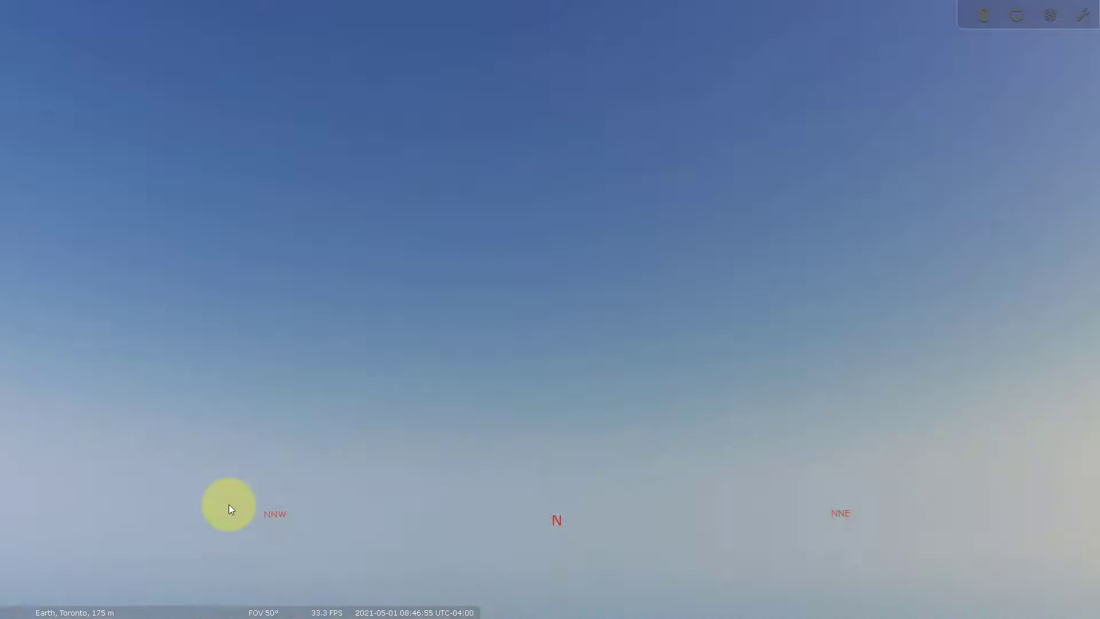
pyautogui.moveTo(224, 512); pyautogui.dragTo(265, 452)
pyautogui.click(161, 607)
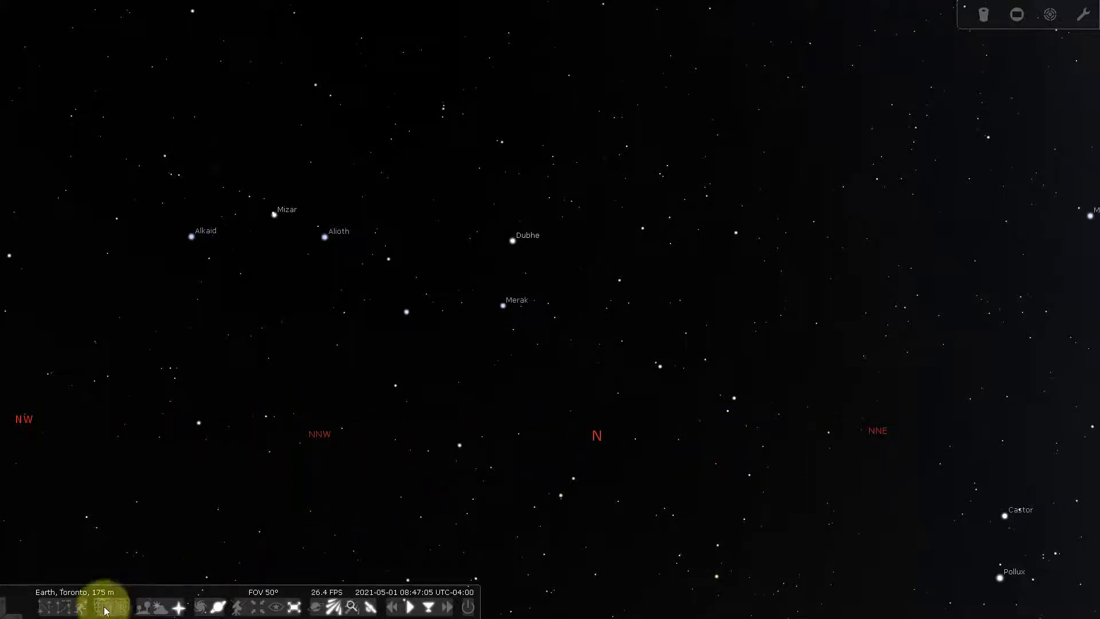
# - Restore the landscape, centre the Big Dipper and select Mizar
pyautogui.click(141, 609)
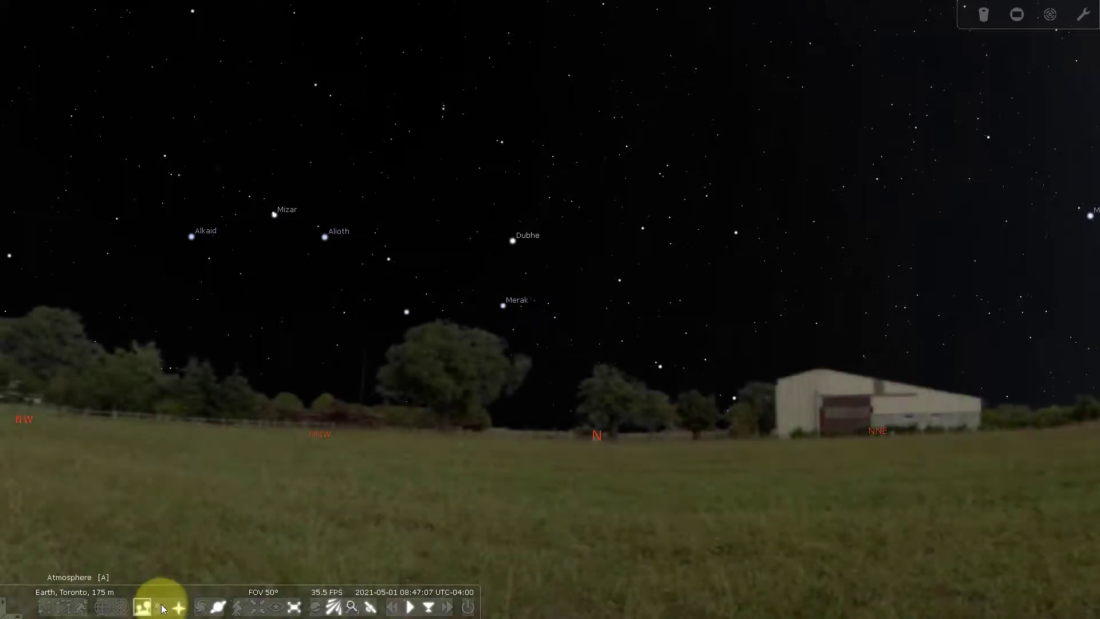
pyautogui.moveTo(490, 441); pyautogui.dragTo(491, 455)
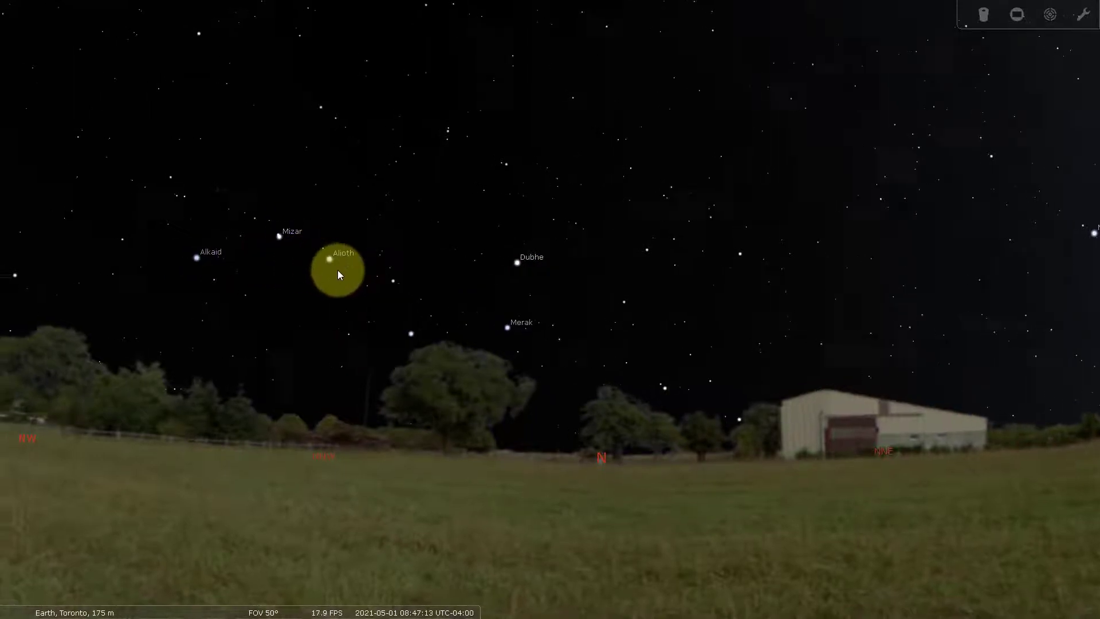
pyautogui.moveTo(322, 267); pyautogui.dragTo(490, 300)
pyautogui.click(464, 277)
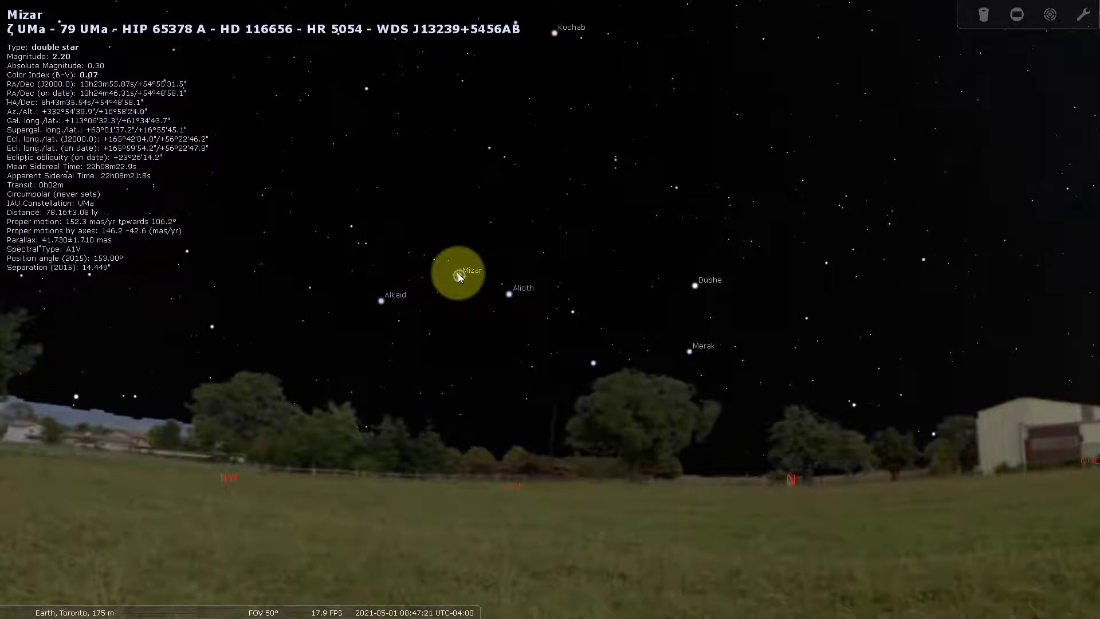
# - Zoom in on Mizar and alternate the selection between Alcor and Mizar
pyautogui.moveTo(420, 290); pyautogui.dragTo(483, 304)
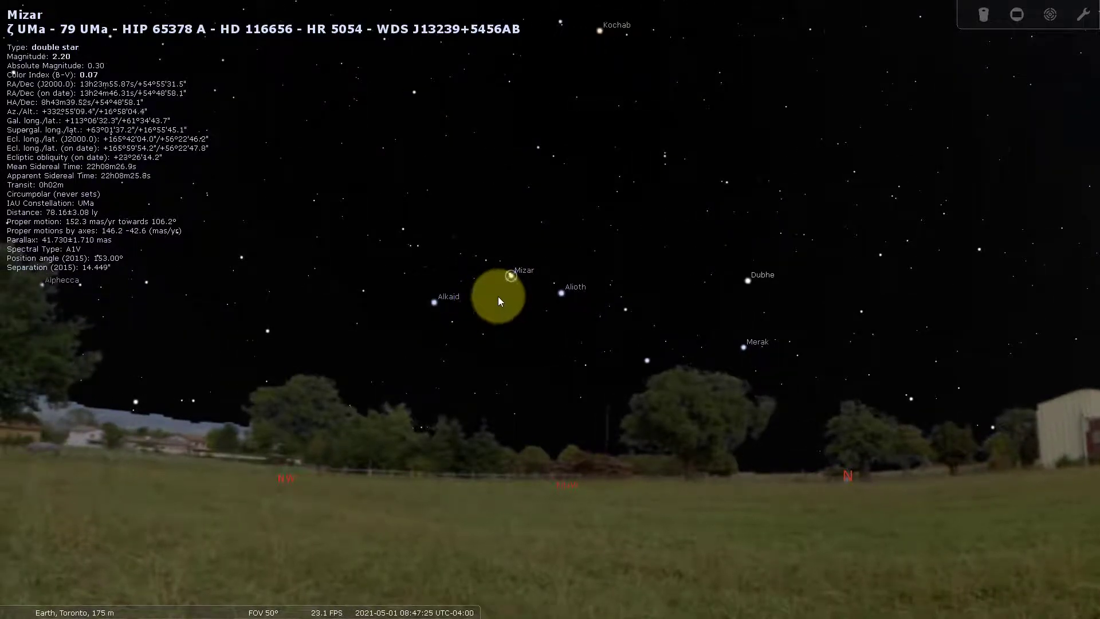
pyautogui.scroll(5, 505, 287)
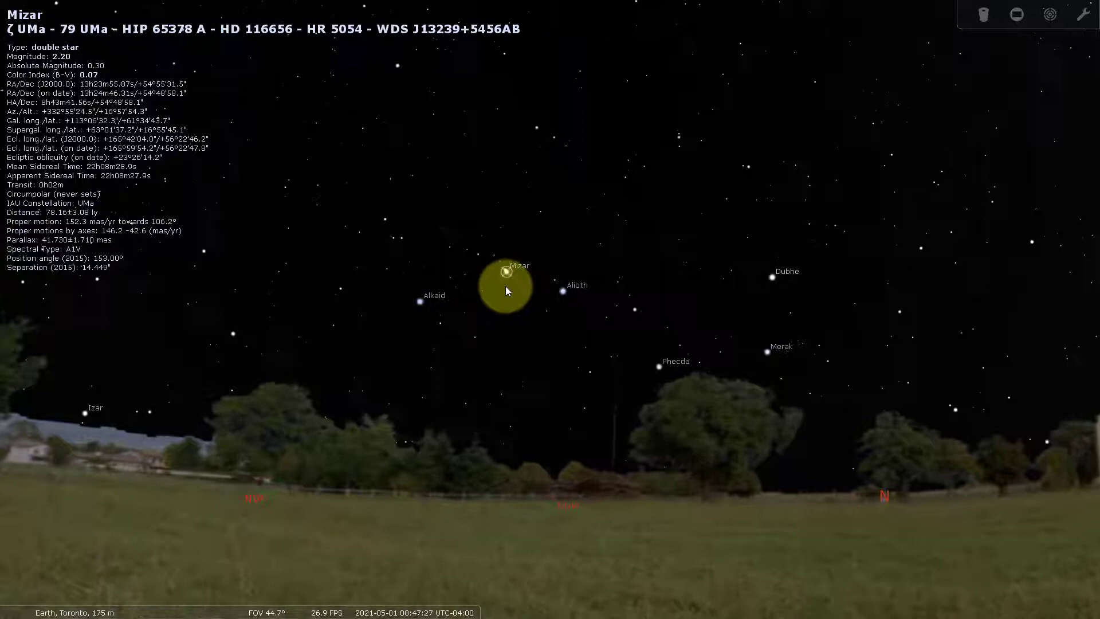
pyautogui.scroll(4, 518, 307)
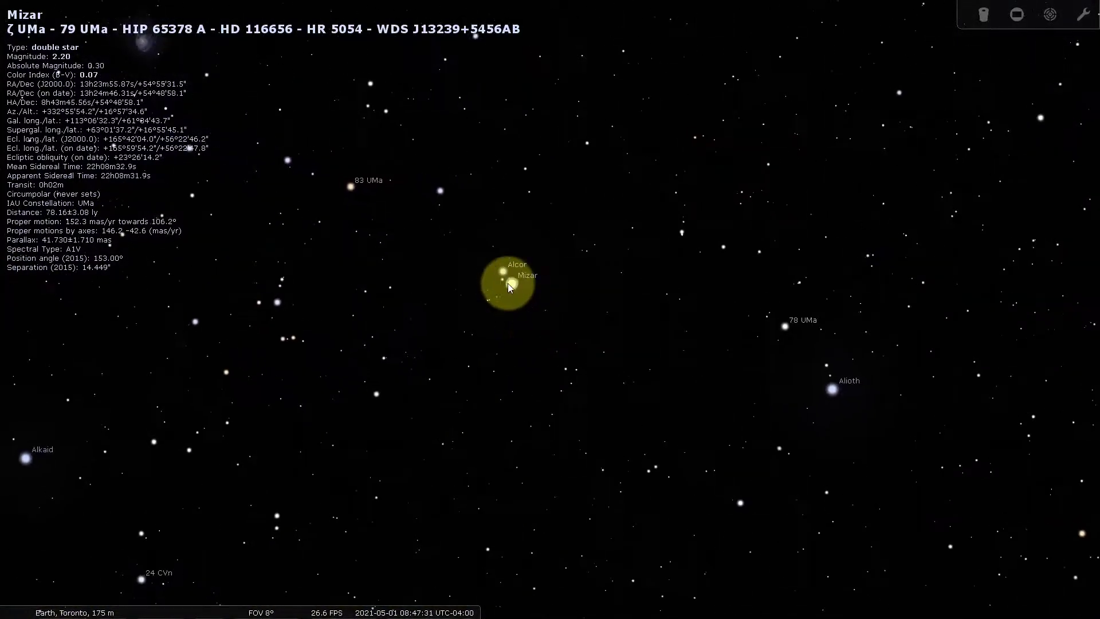
pyautogui.click(502, 272)
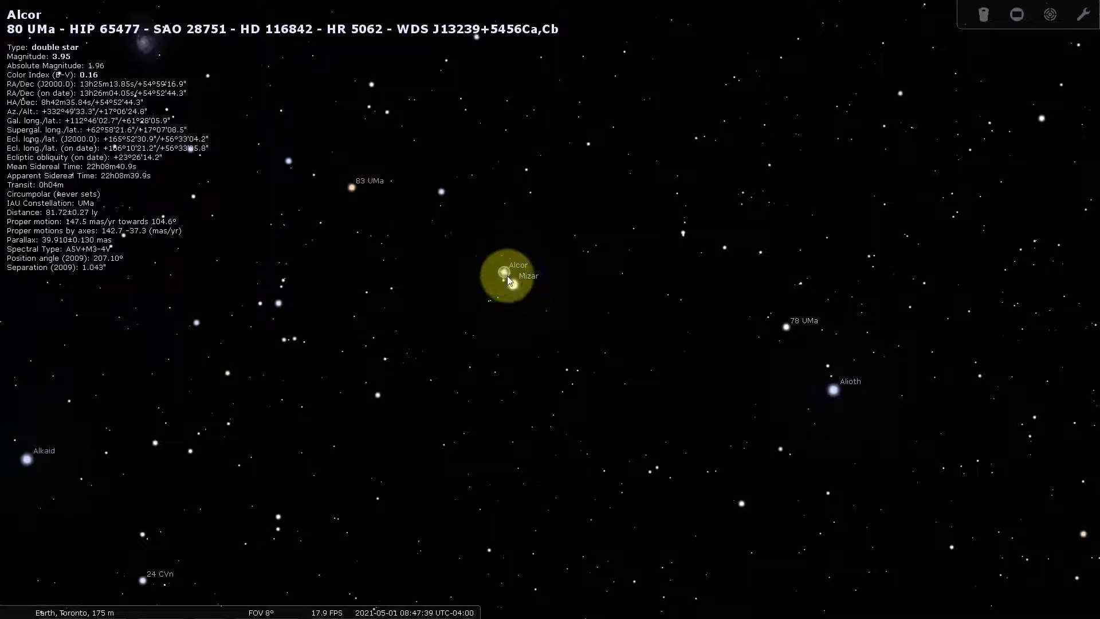
pyautogui.click(510, 284)
pyautogui.click(502, 270)
pyautogui.click(513, 285)
pyautogui.click(504, 272)
pyautogui.click(512, 285)
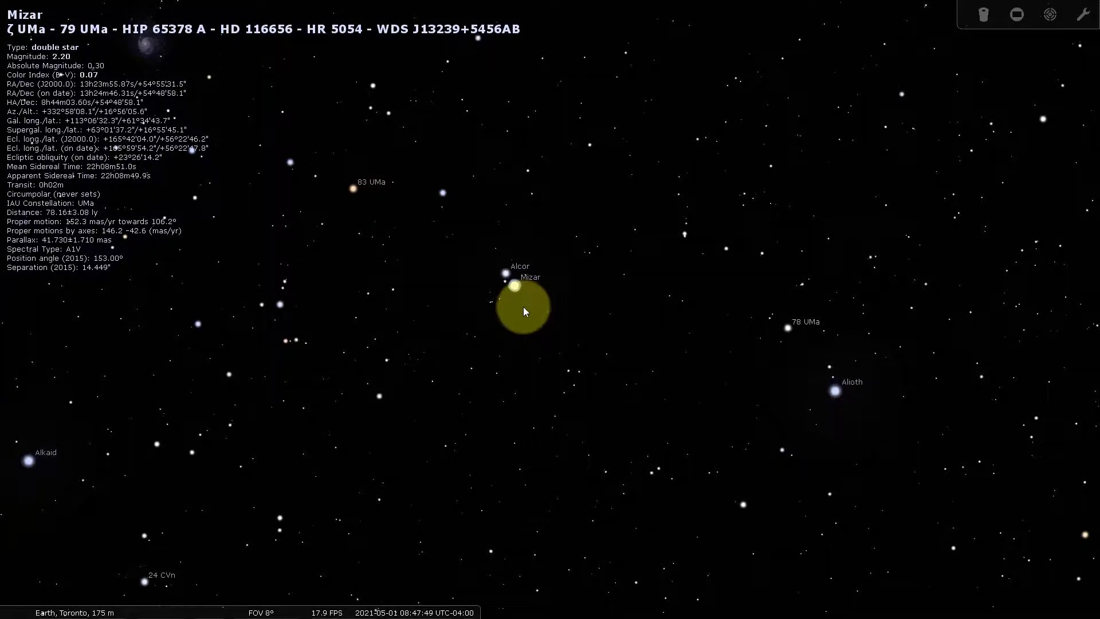
# - Zoom out to bring the tree line back, then recentre and zoom in on Mizar and Alcor
pyautogui.scroll(-4, 568, 333)
pyautogui.scroll(-4, 569, 332)
pyautogui.moveTo(720, 423); pyautogui.dragTo(614, 343)
pyautogui.scroll(7, 516, 284)
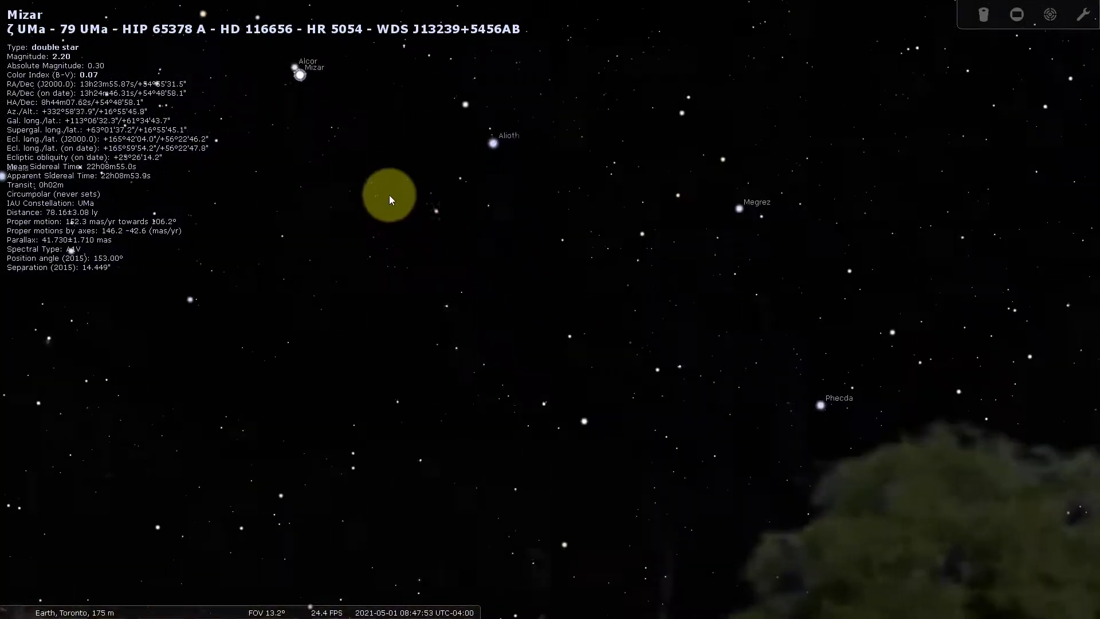
pyautogui.moveTo(388, 194); pyautogui.dragTo(570, 371)
pyautogui.scroll(10, 482, 277)
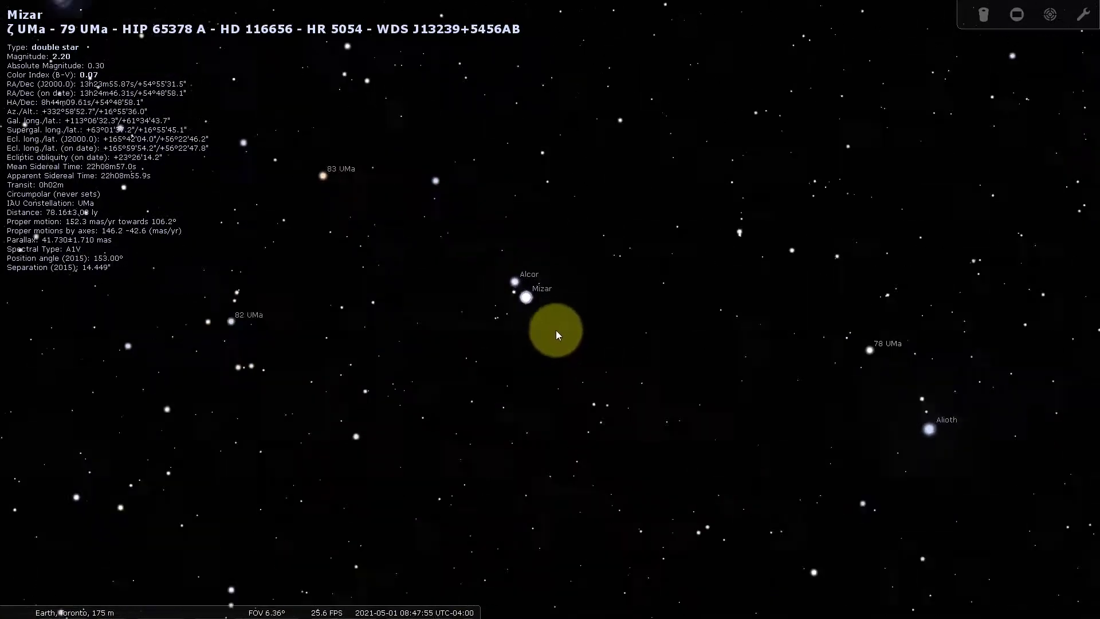
# - Select the faint neighbouring star, Mizar and Alcor in turn, then zoom back out to 50° FOV
pyautogui.click(485, 271)
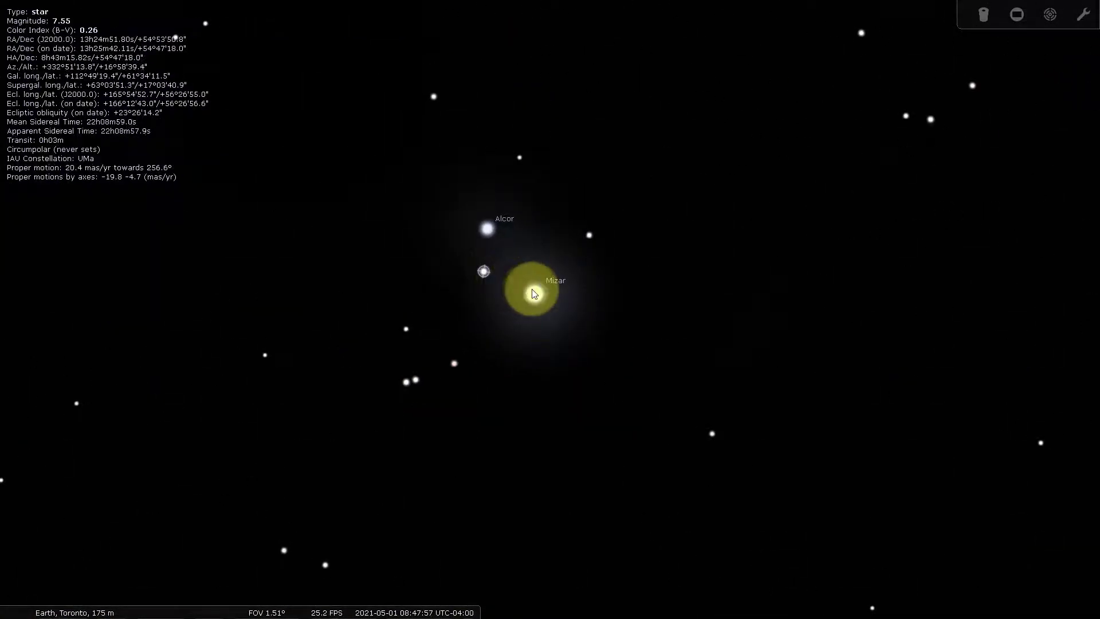
pyautogui.click(534, 293)
pyautogui.click(490, 241)
pyautogui.click(484, 272)
pyautogui.click(521, 281)
pyautogui.click(486, 274)
pyautogui.click(484, 231)
pyautogui.scroll(-1, 546, 390)
pyautogui.scroll(-10, 580, 399)
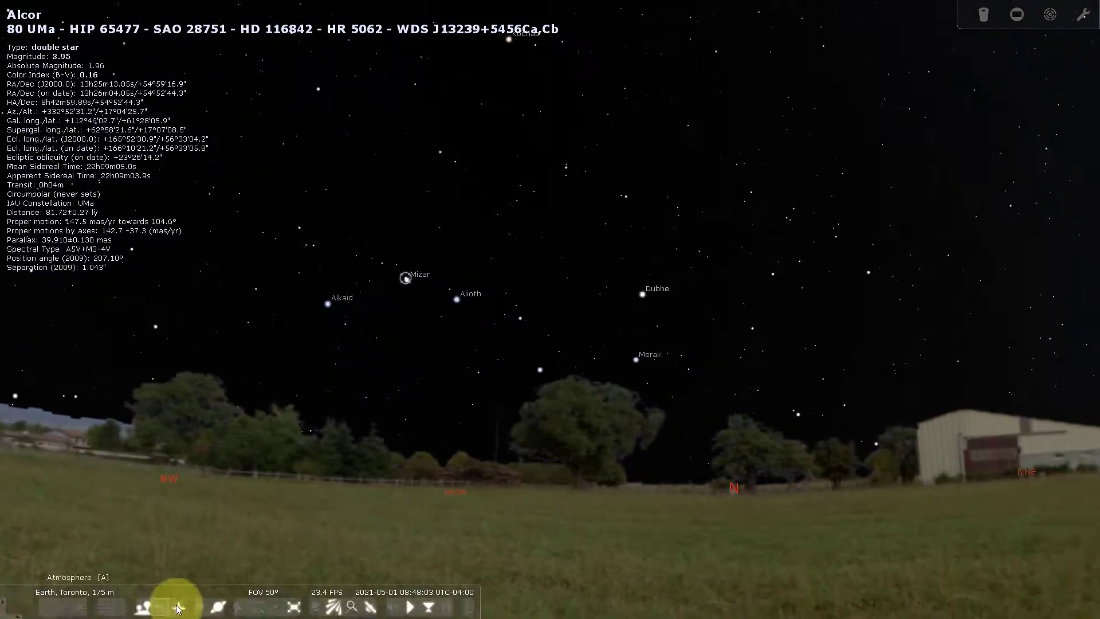
# - Turn the daylight atmosphere on briefly, then off again for the night sky
pyautogui.click(161, 607)
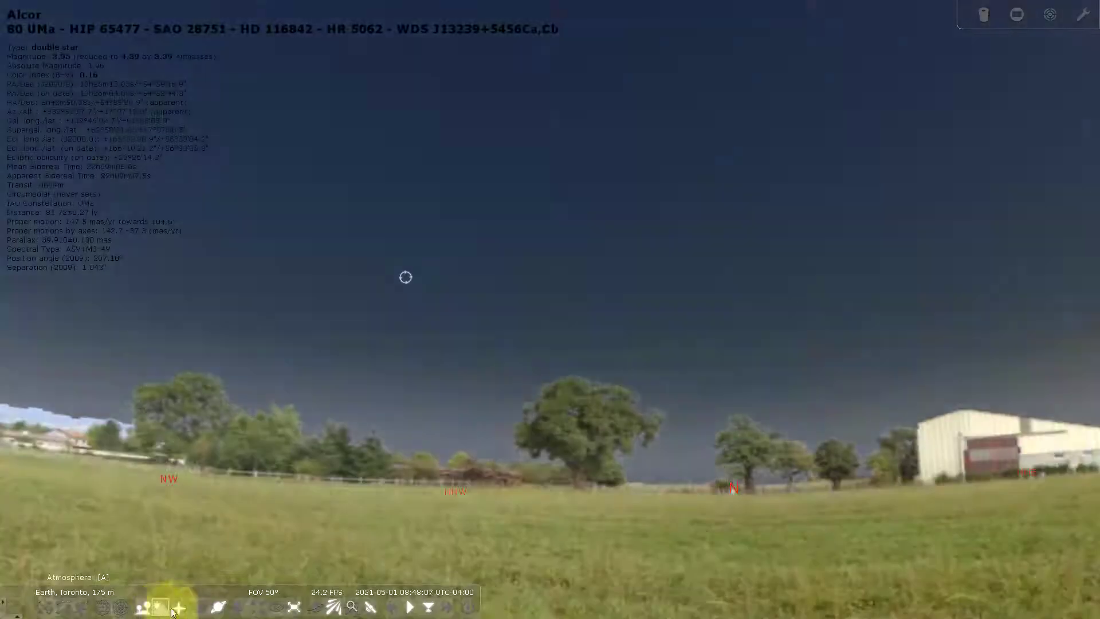
pyautogui.click(178, 609)
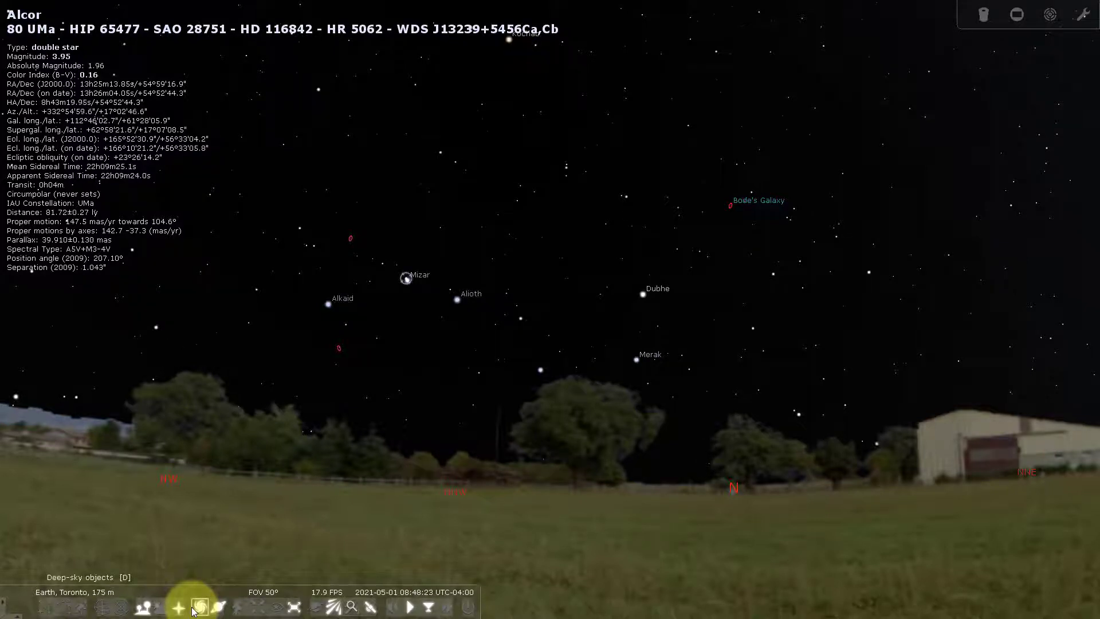
pyautogui.click(732, 209)
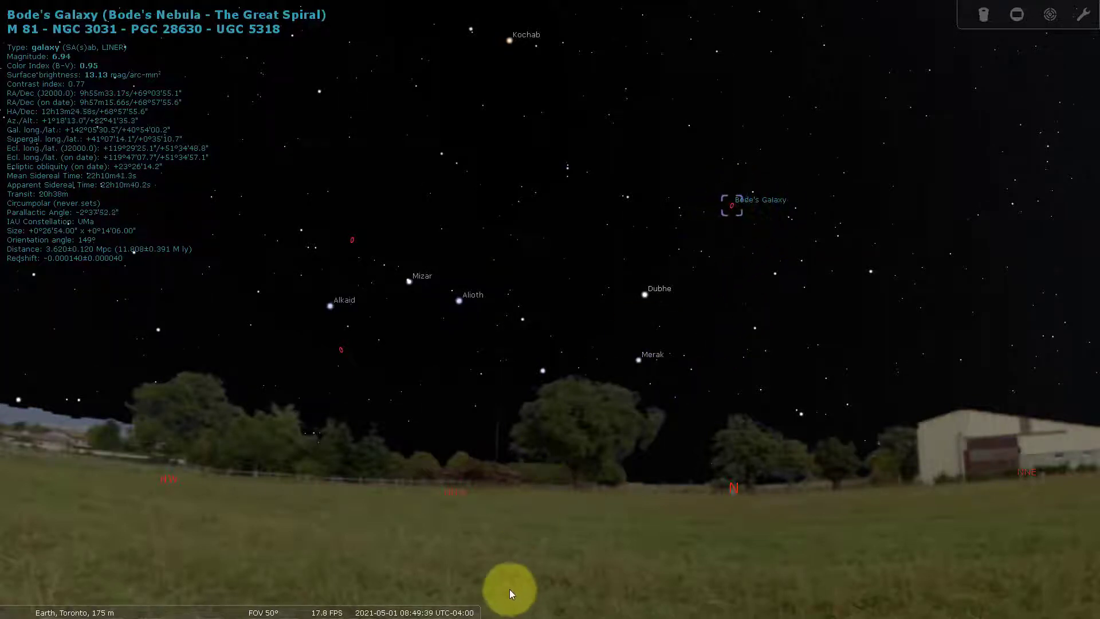
pyautogui.moveTo(392, 614)
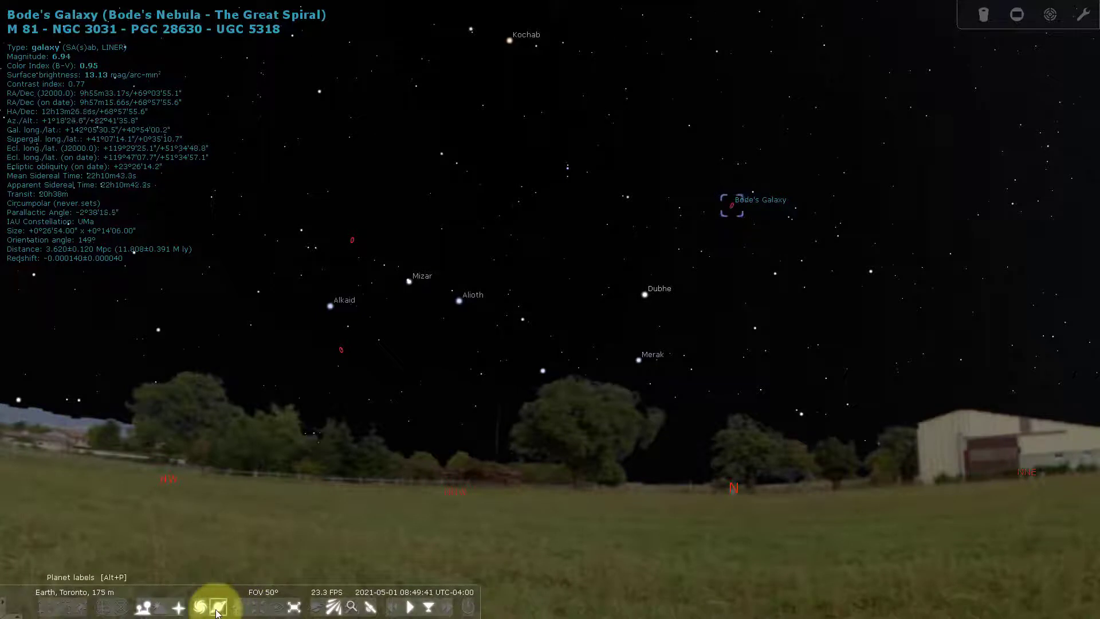
pyautogui.click(198, 608)
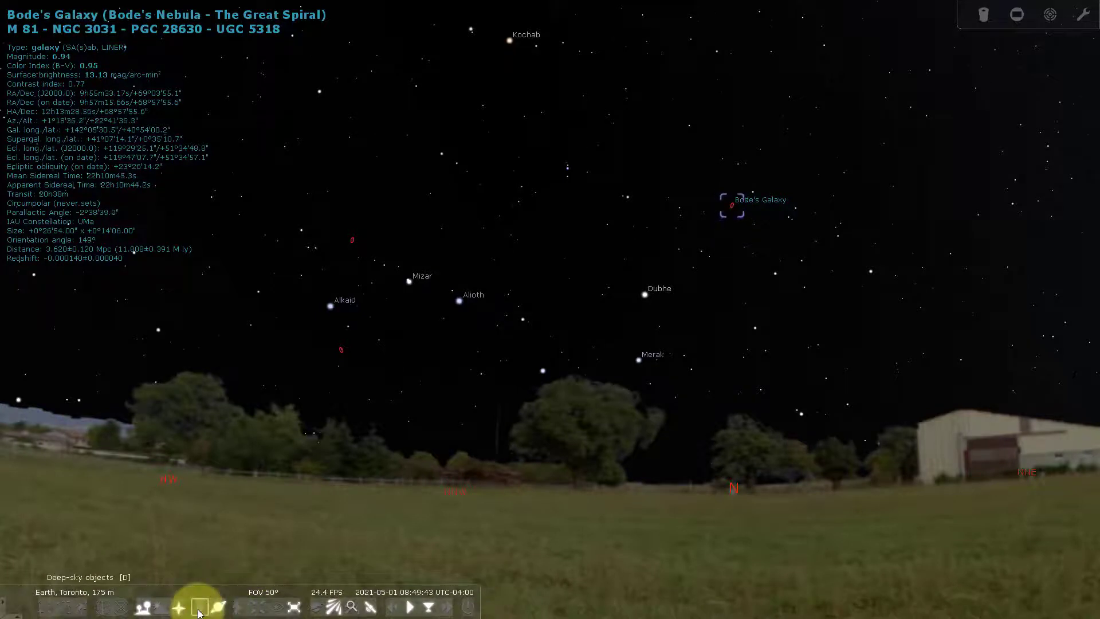
pyautogui.click(218, 610)
pyautogui.click(199, 609)
pyautogui.click(218, 609)
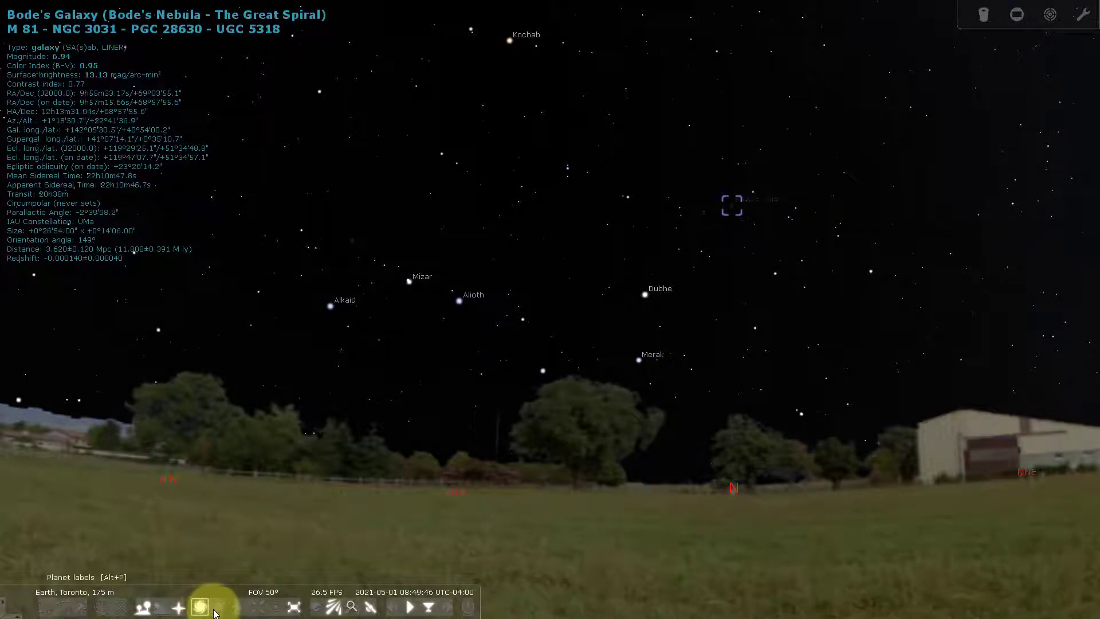
# - Overlay the equatorial grid, pan east past Polaris and Capella, and select Venus beside Mercury
pyautogui.click(102, 608)
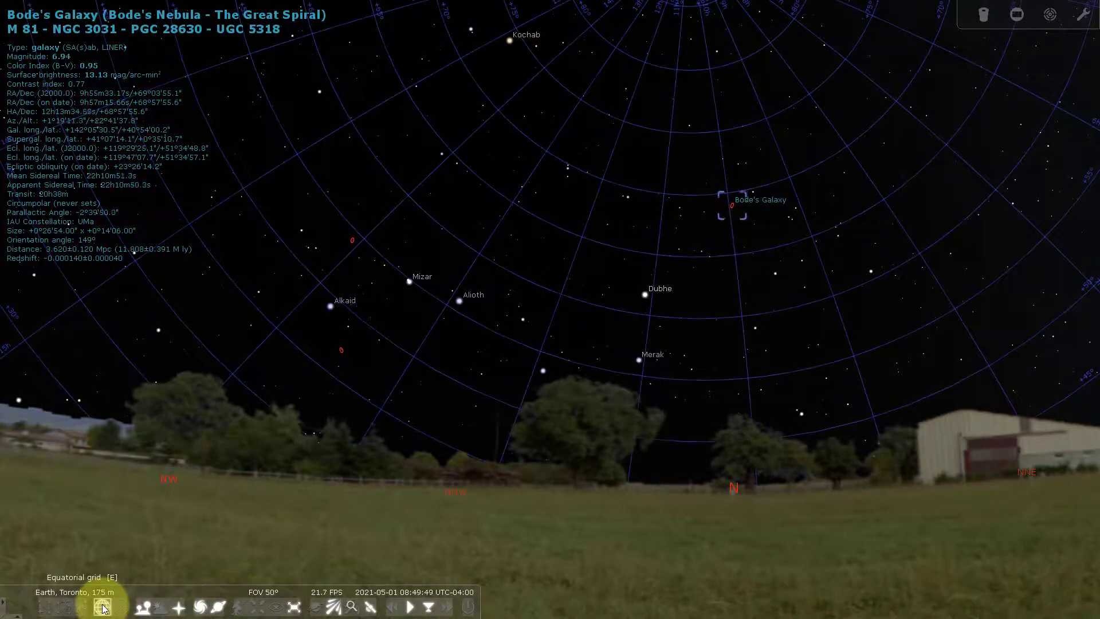
pyautogui.moveTo(616, 291); pyautogui.dragTo(496, 431)
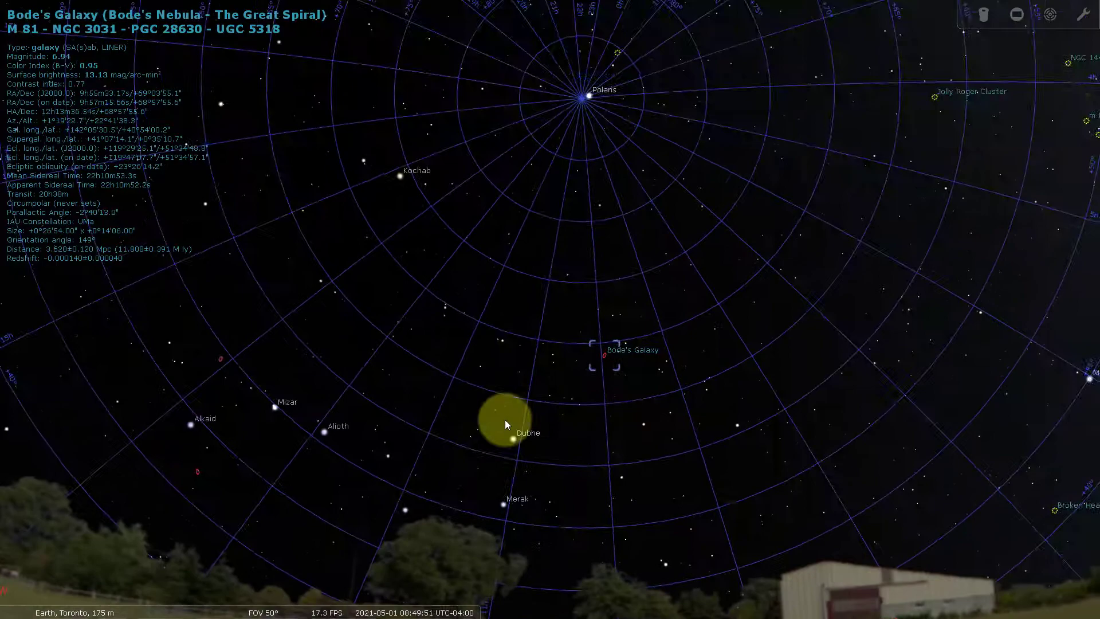
pyautogui.moveTo(858, 244); pyautogui.dragTo(605, 313)
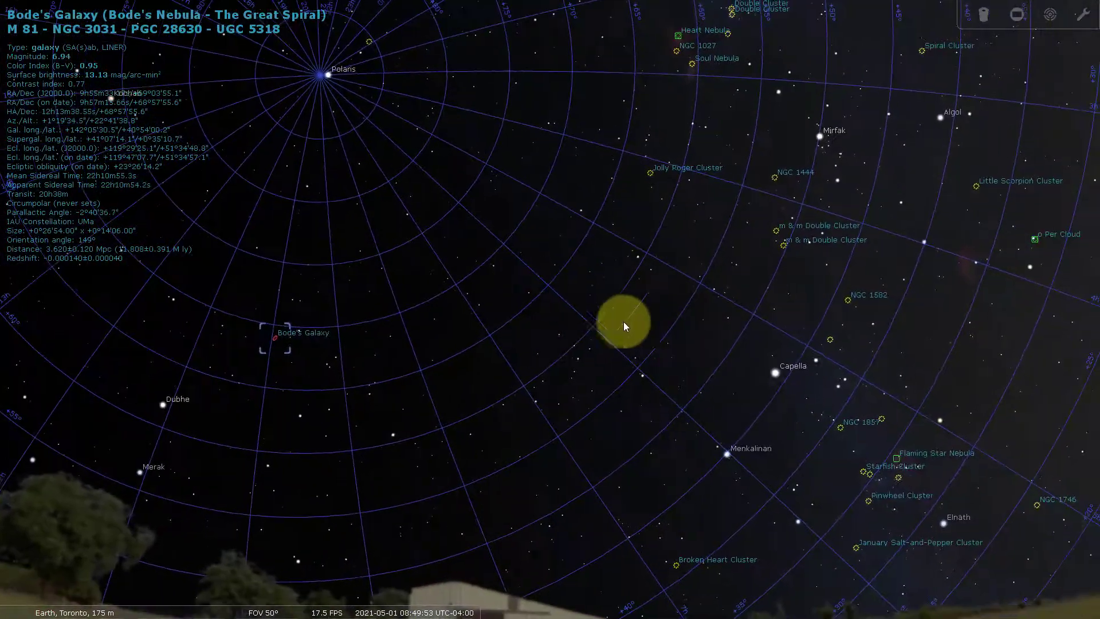
pyautogui.moveTo(943, 352)
pyautogui.mouseDown()
pyautogui.moveTo(860, 329)
pyautogui.moveTo(761, 324)
pyautogui.moveTo(778, 335)
pyautogui.moveTo(543, 383)
pyautogui.moveTo(717, 350)
pyautogui.moveTo(680, 362)
pyautogui.moveTo(703, 345)
pyautogui.mouseUp()
pyautogui.click(702, 324)
pyautogui.click(754, 306)
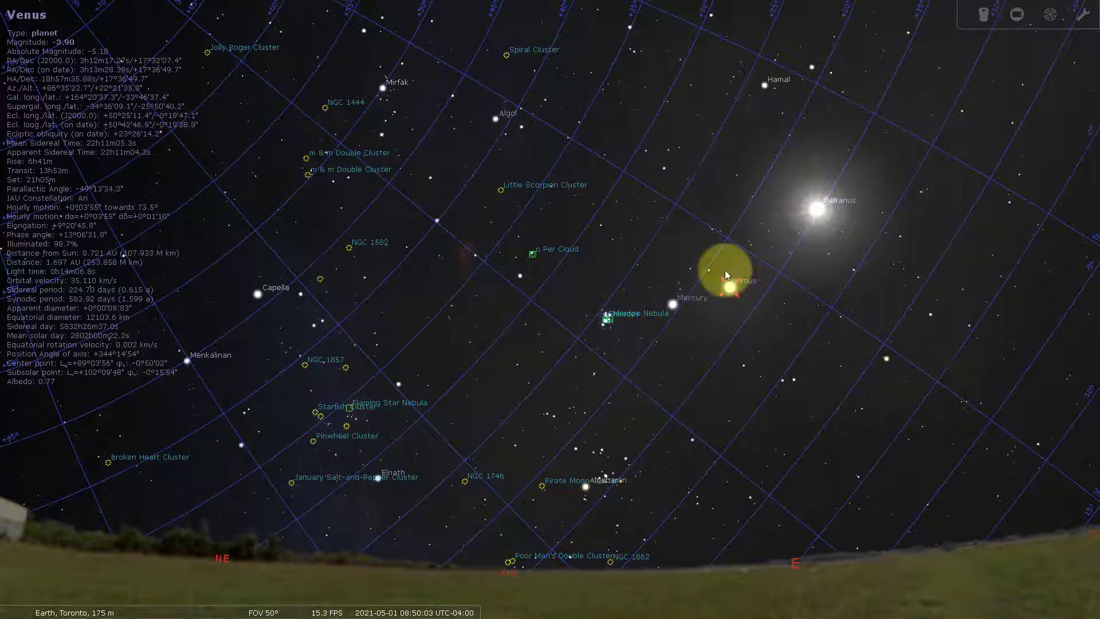
# - Turn the planet labels off and back on
pyautogui.moveTo(153, 602)
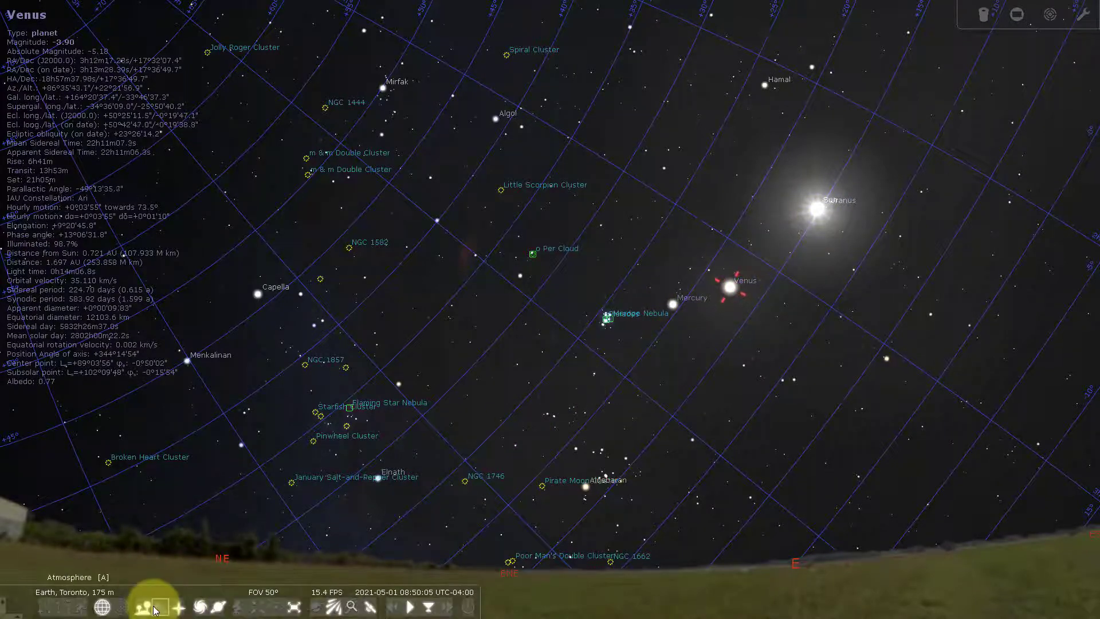
pyautogui.click(218, 608)
pyautogui.click(220, 609)
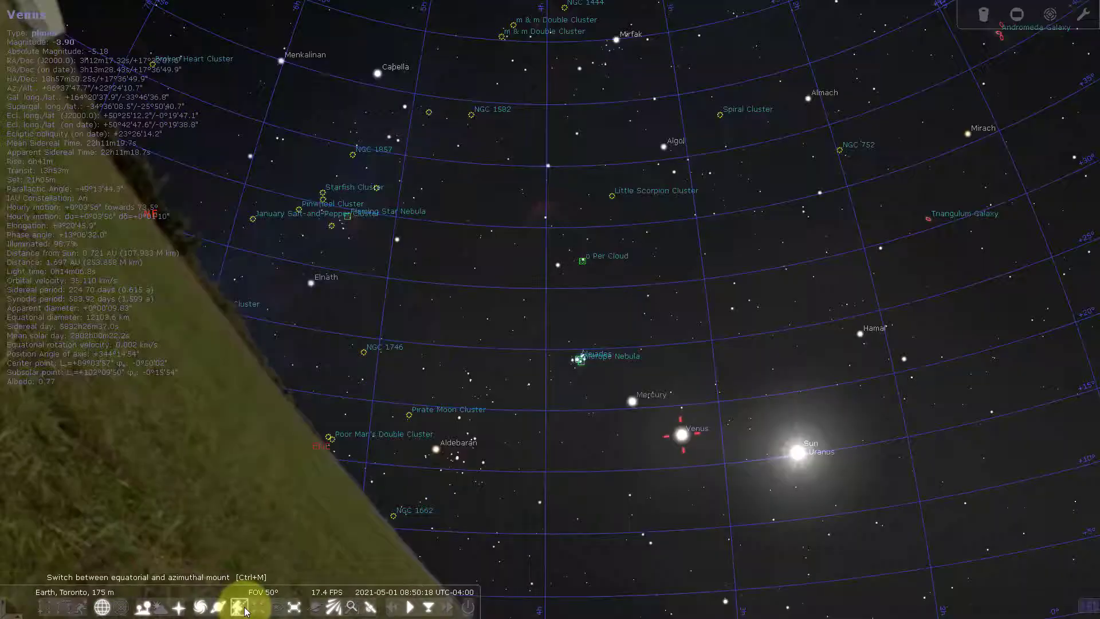
# - Try the equatorial mount, pan the sky, then return to azimuthal mount to level the horizon
pyautogui.click(241, 609)
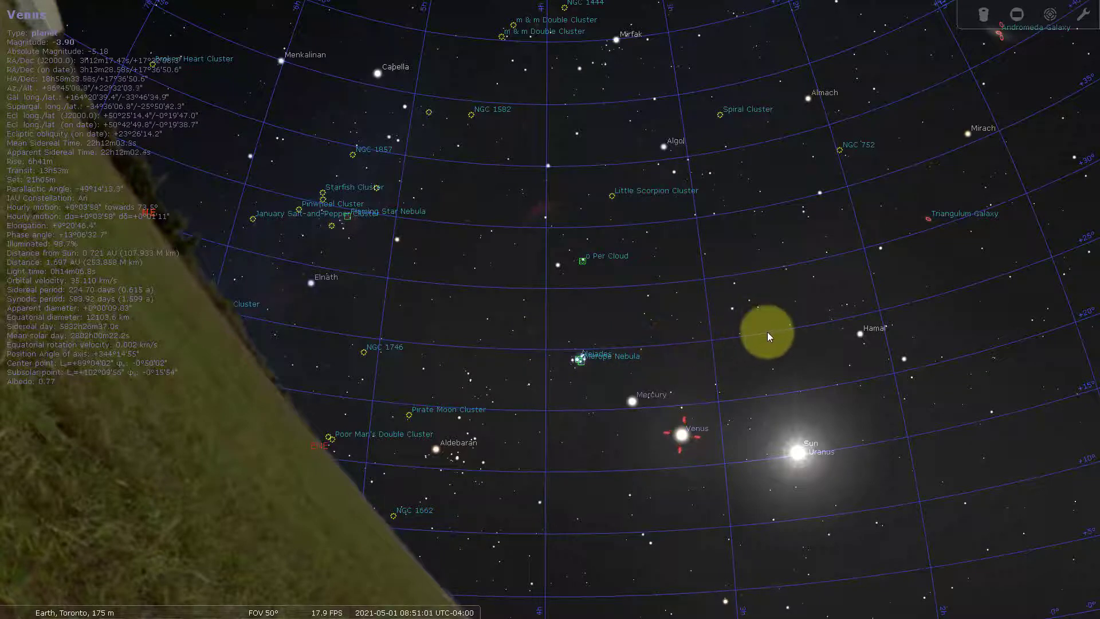
pyautogui.moveTo(626, 356); pyautogui.dragTo(730, 339)
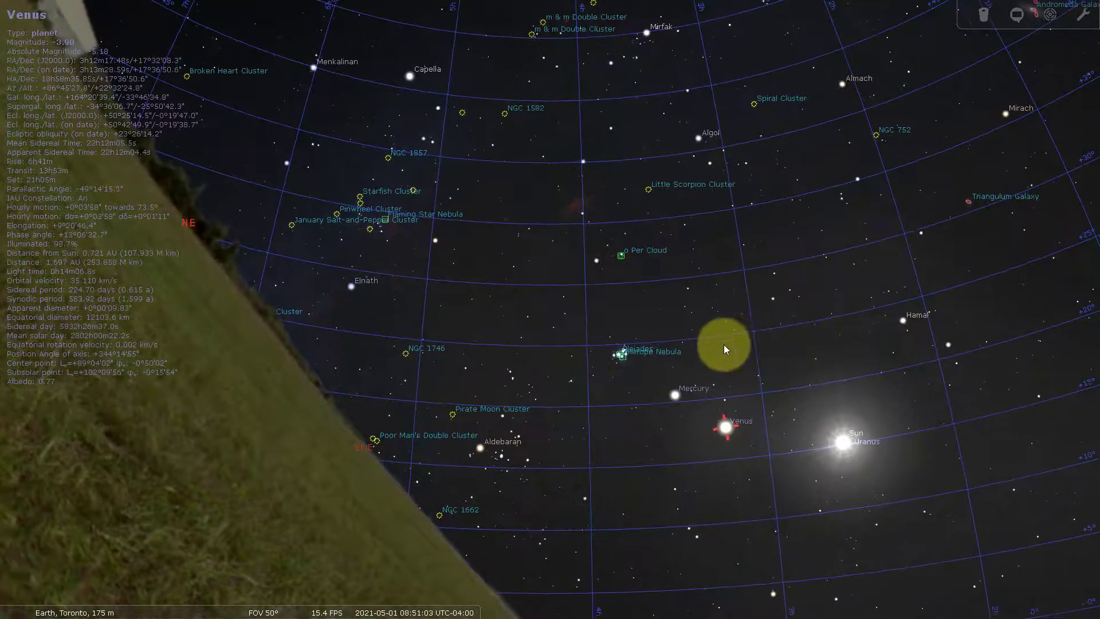
pyautogui.moveTo(344, 605)
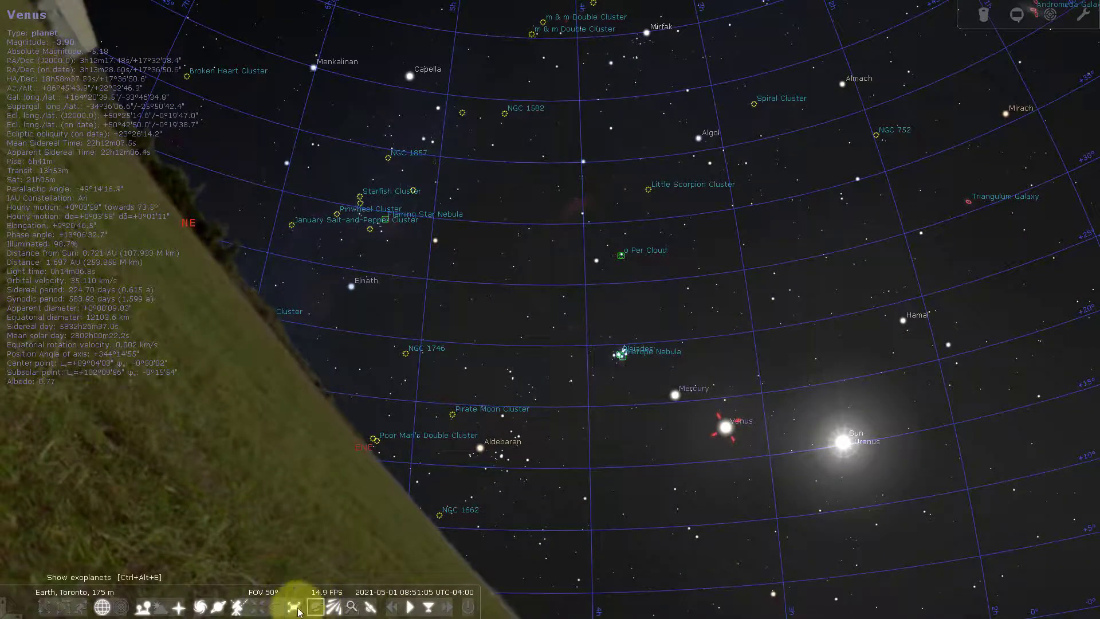
pyautogui.click(257, 606)
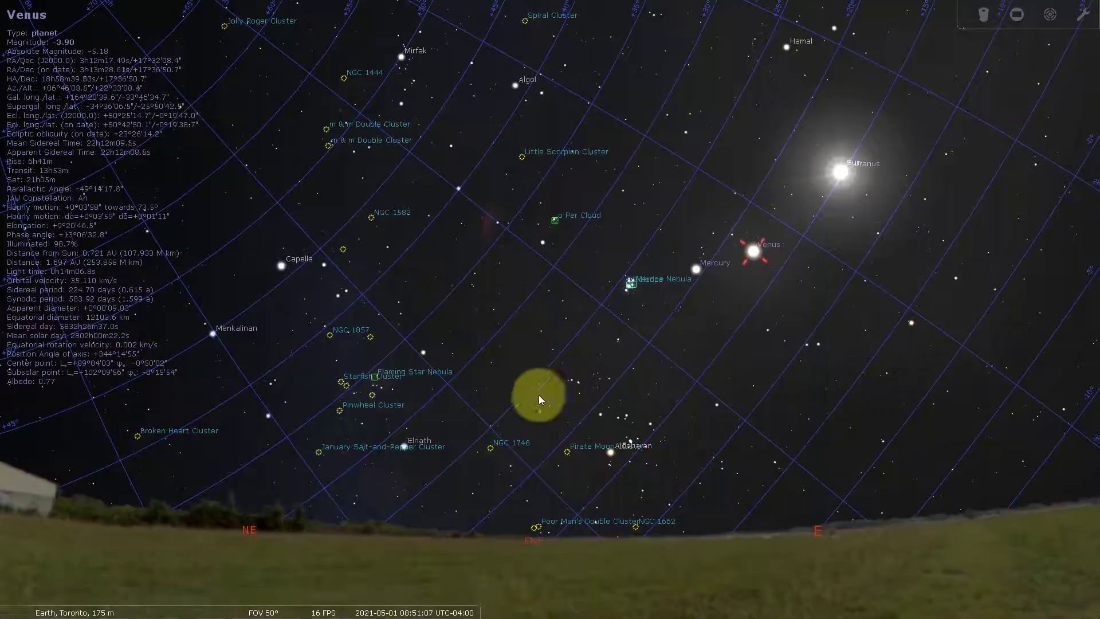
pyautogui.moveTo(273, 616)
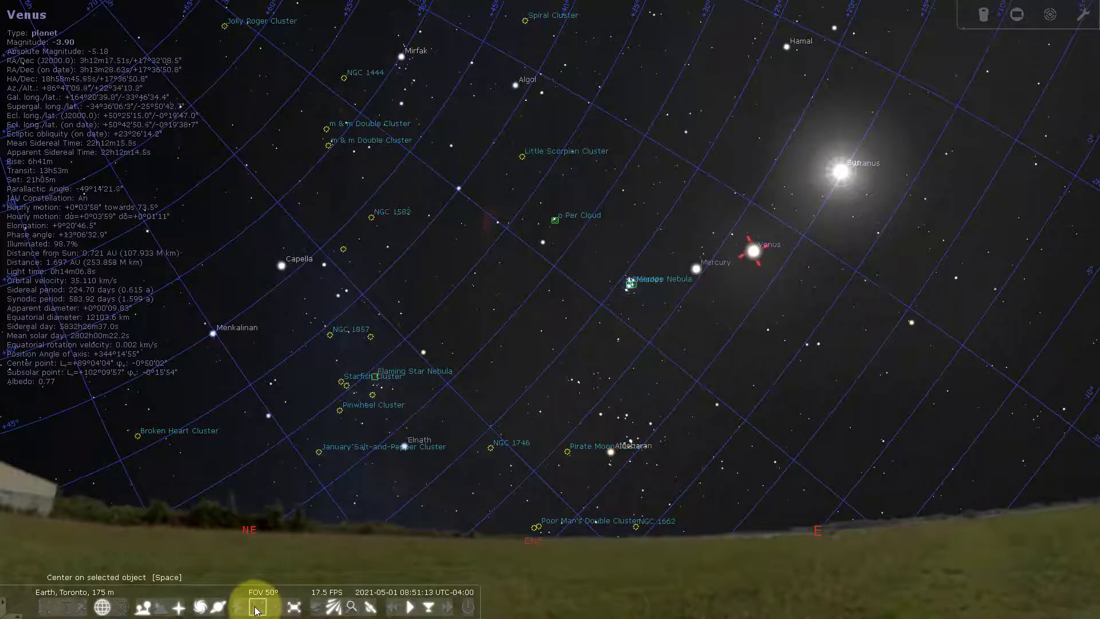
# - Switch night mode on and off again, then show exoplanets
pyautogui.click(278, 608)
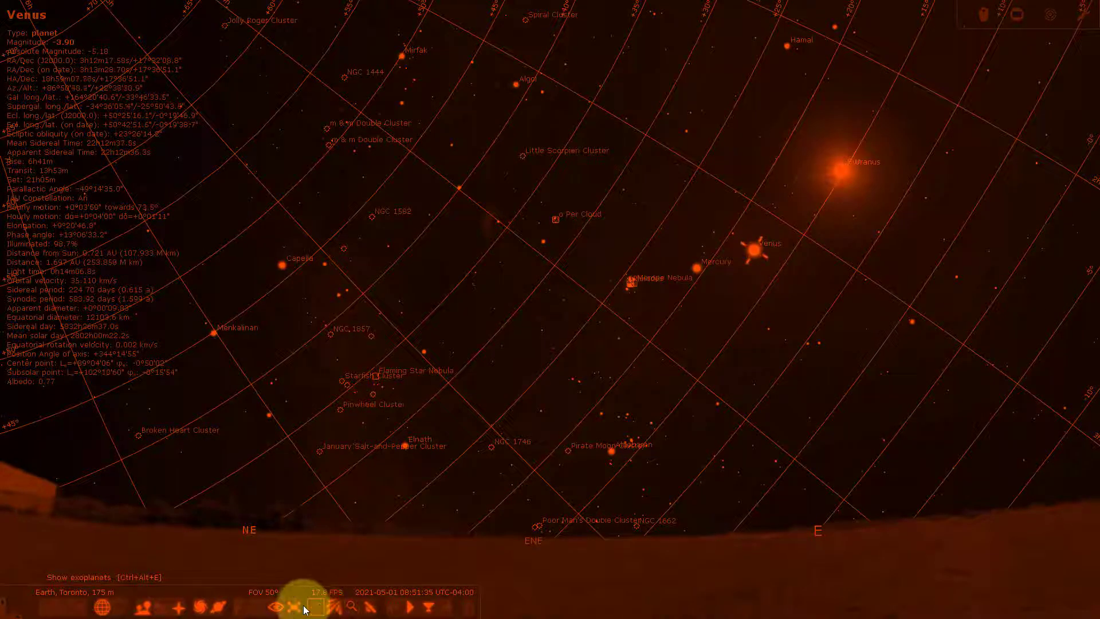
pyautogui.click(277, 607)
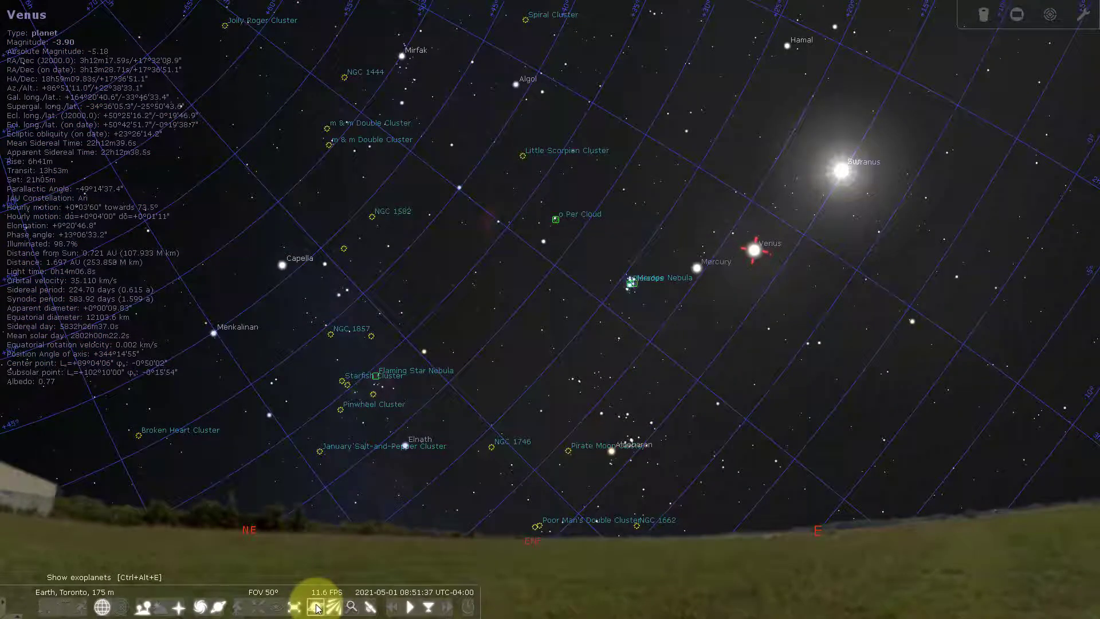
pyautogui.click(317, 607)
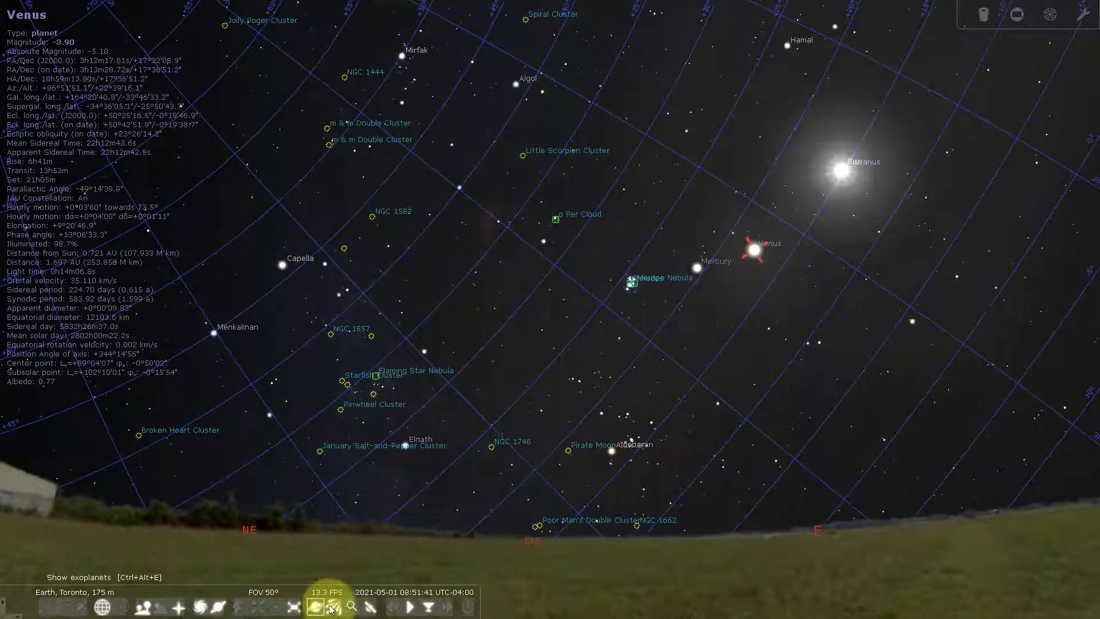
# - Toggle meteor showers and satellite hints, then make simulated time run faster
pyautogui.click(335, 608)
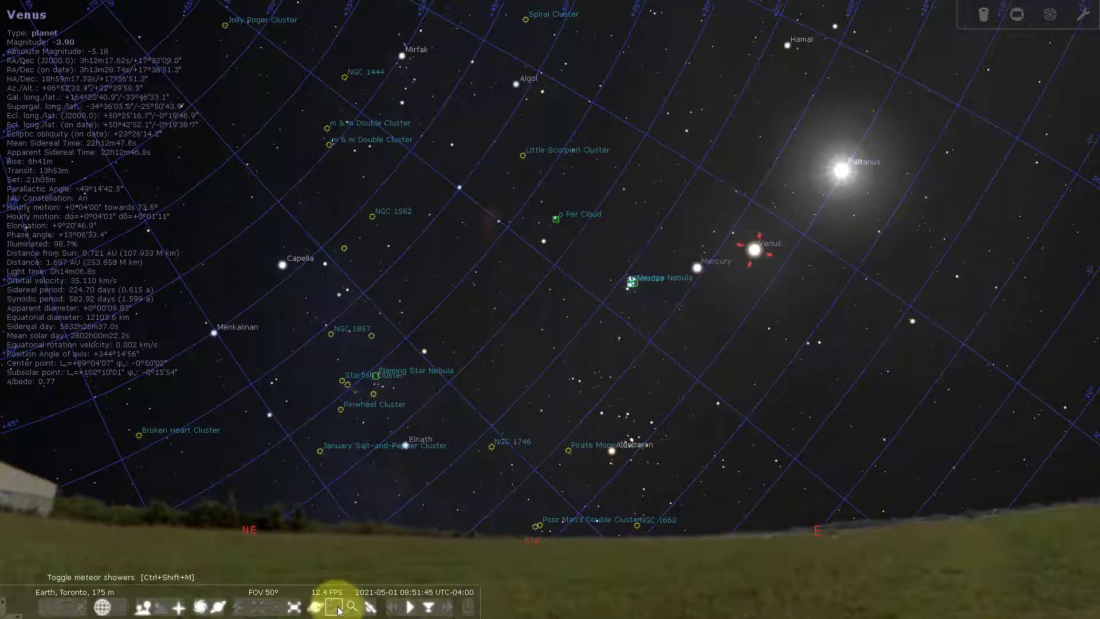
pyautogui.click(372, 607)
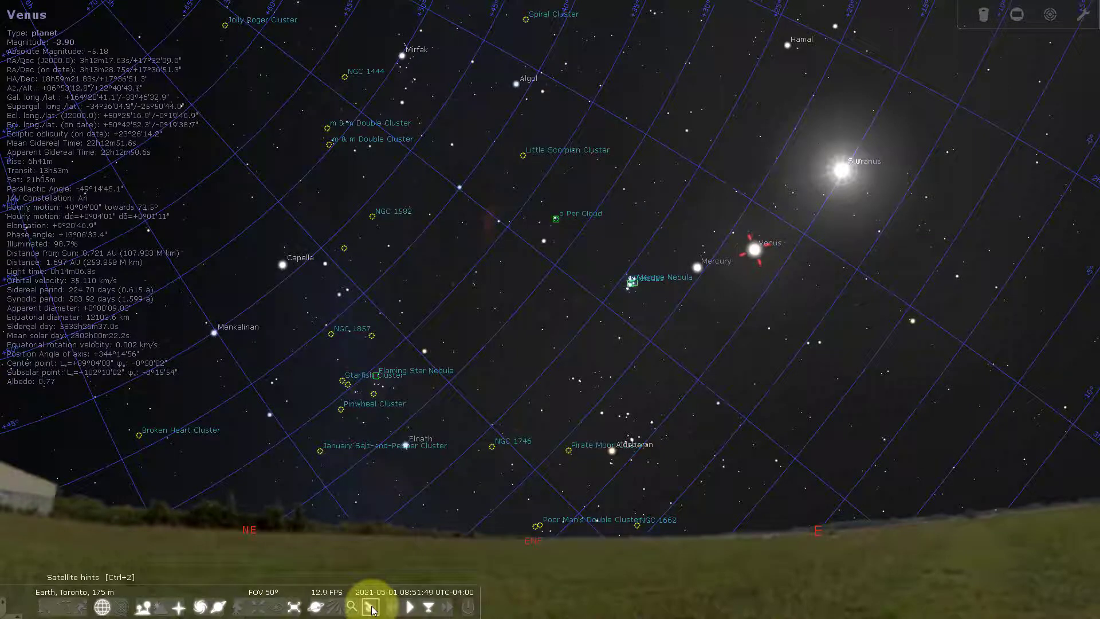
pyautogui.click(411, 606)
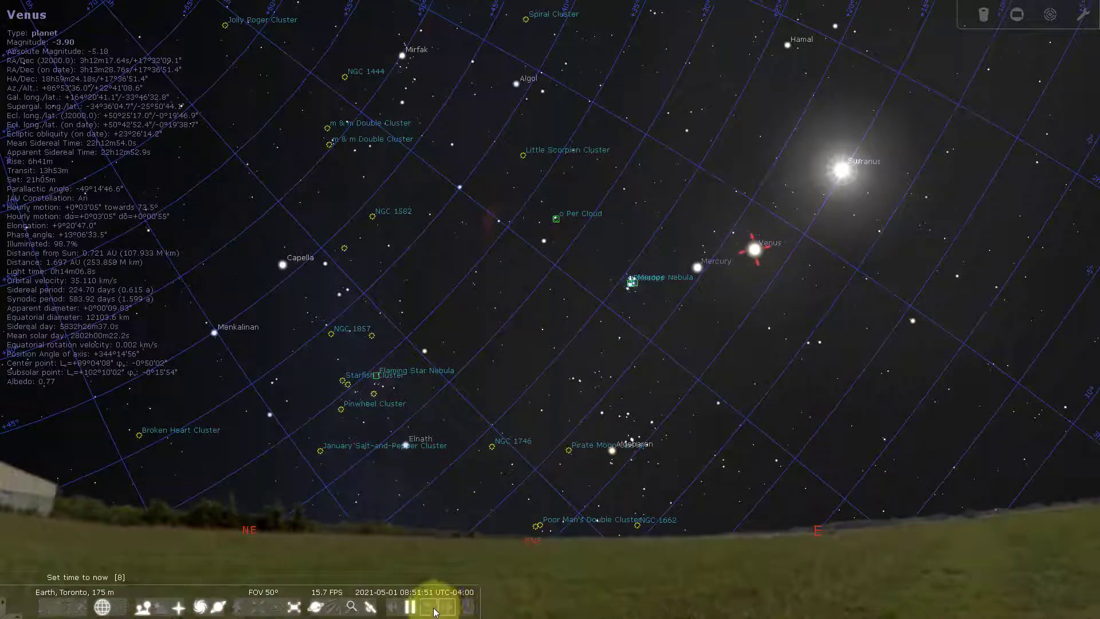
pyautogui.click(448, 608)
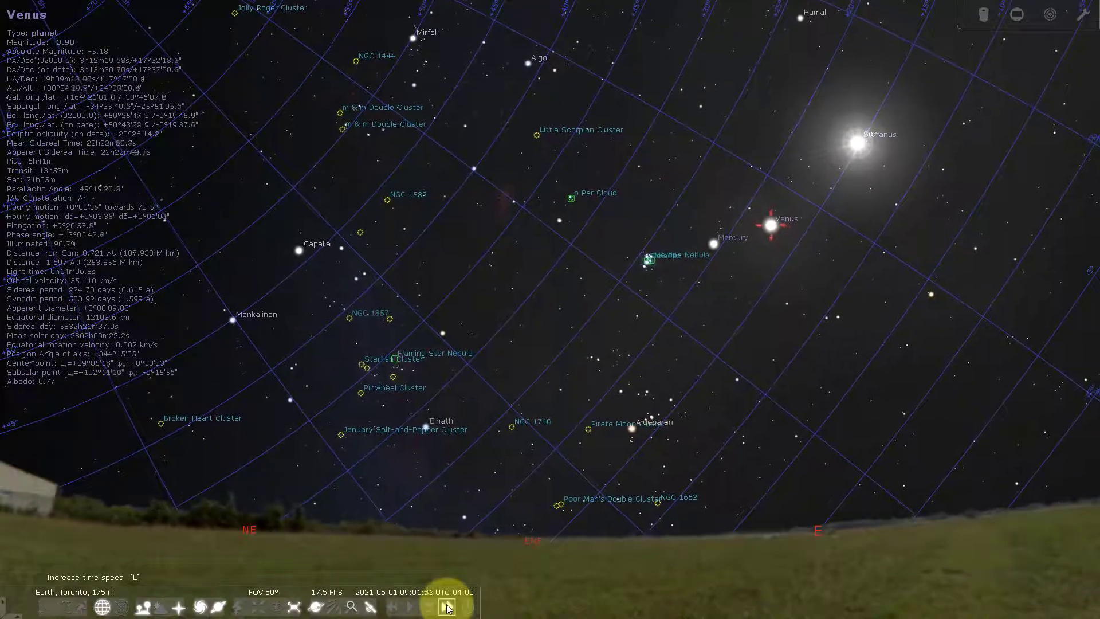
# - Increase time speed twice more, then reset the clock to now, 08:52 on 2021-05-01
pyautogui.click(448, 608)
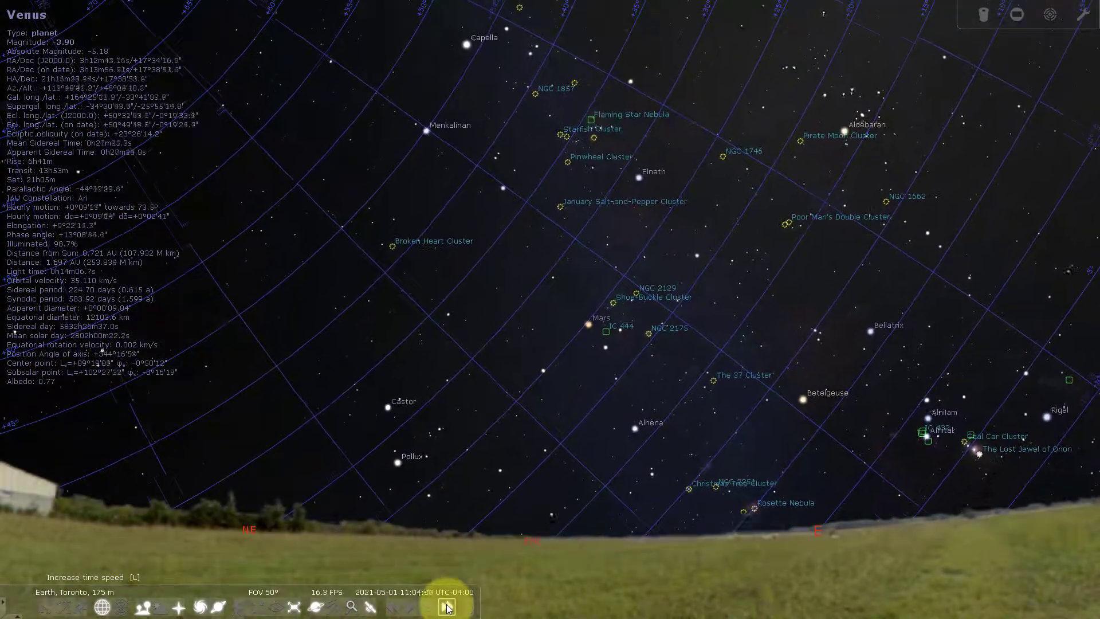
pyautogui.click(448, 608)
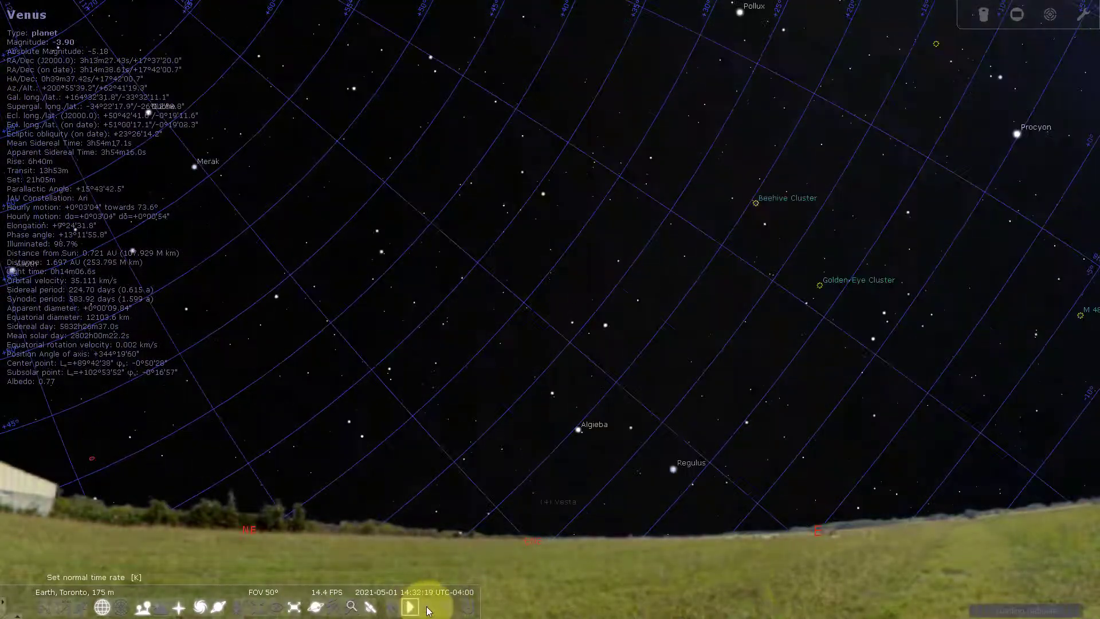
pyautogui.click(428, 608)
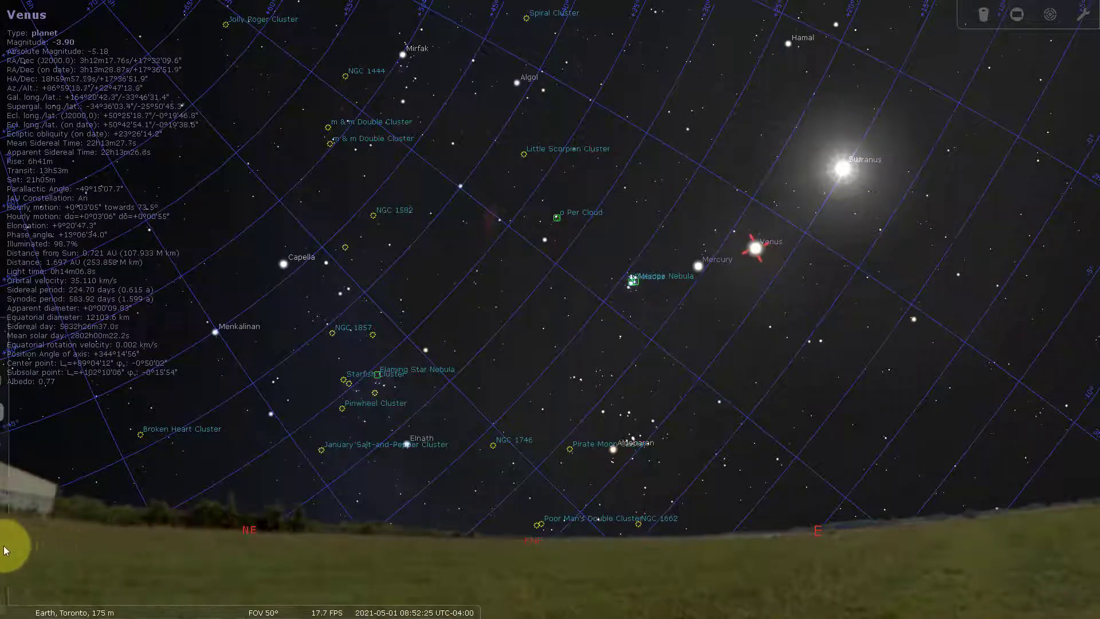
# - Select a double star near the view centre, then clear the selection
pyautogui.moveTo(6, 550)
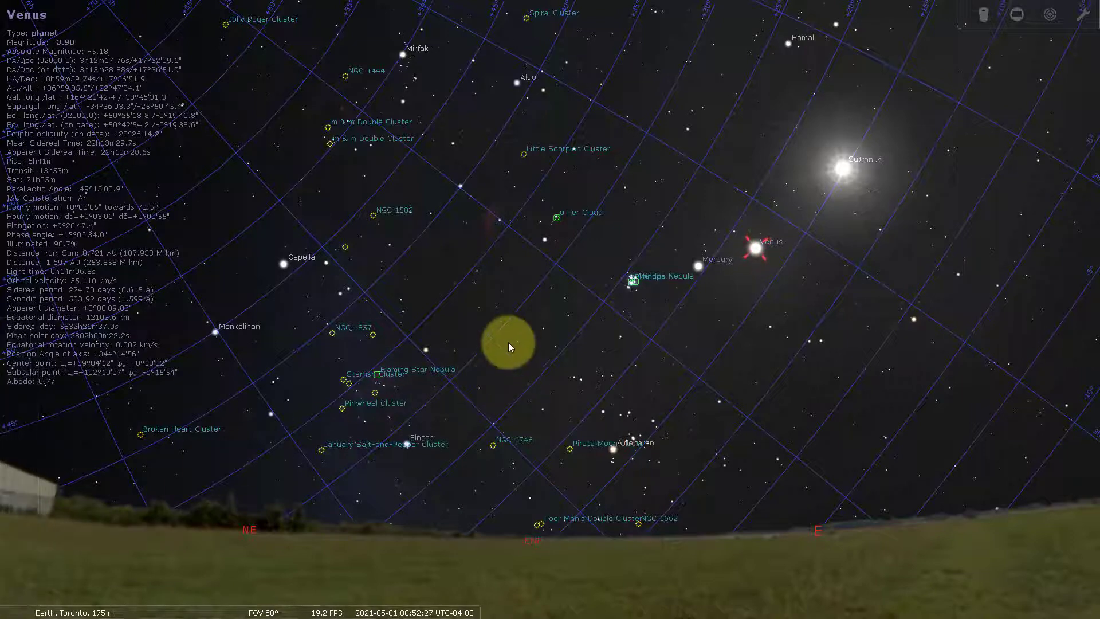
pyautogui.click(510, 328)
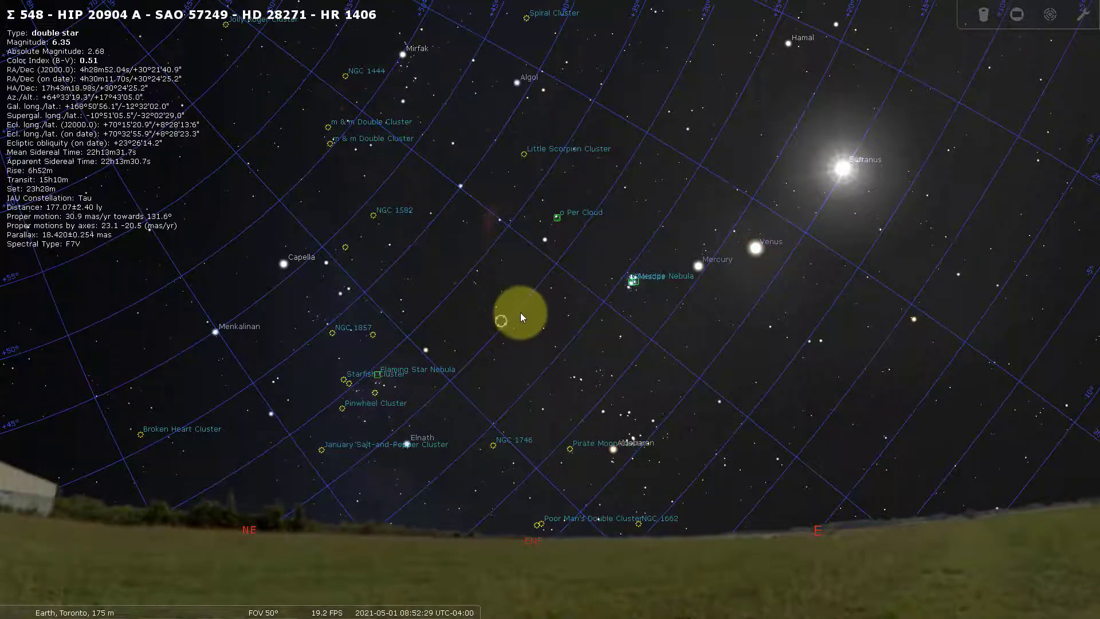
pyautogui.rightClick(521, 312)
pyautogui.moveTo(5, 553)
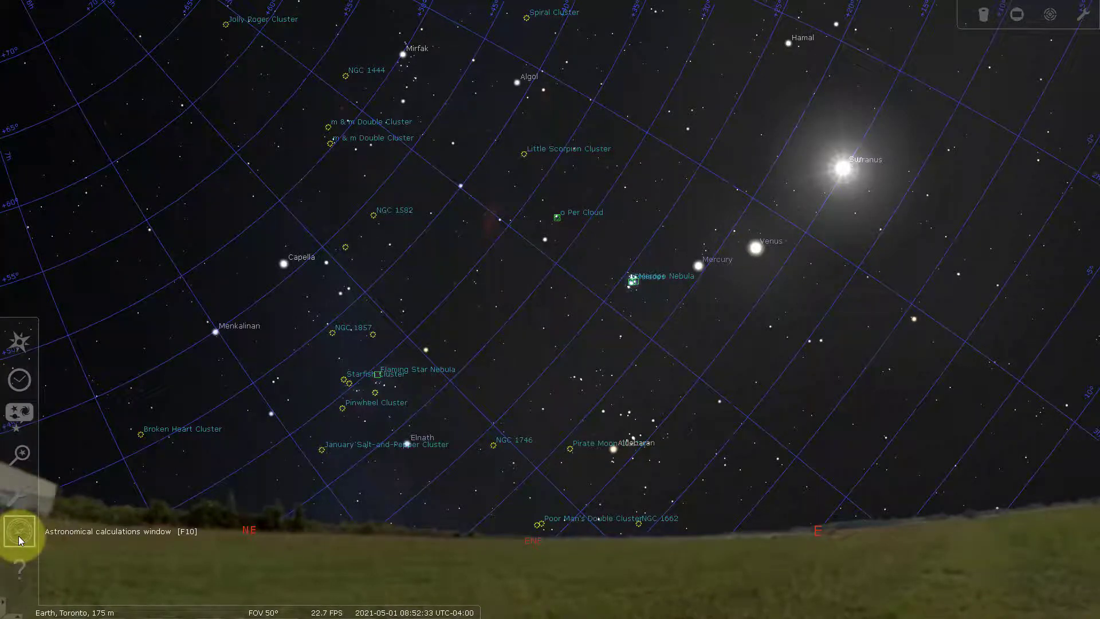
pyautogui.click(10, 346)
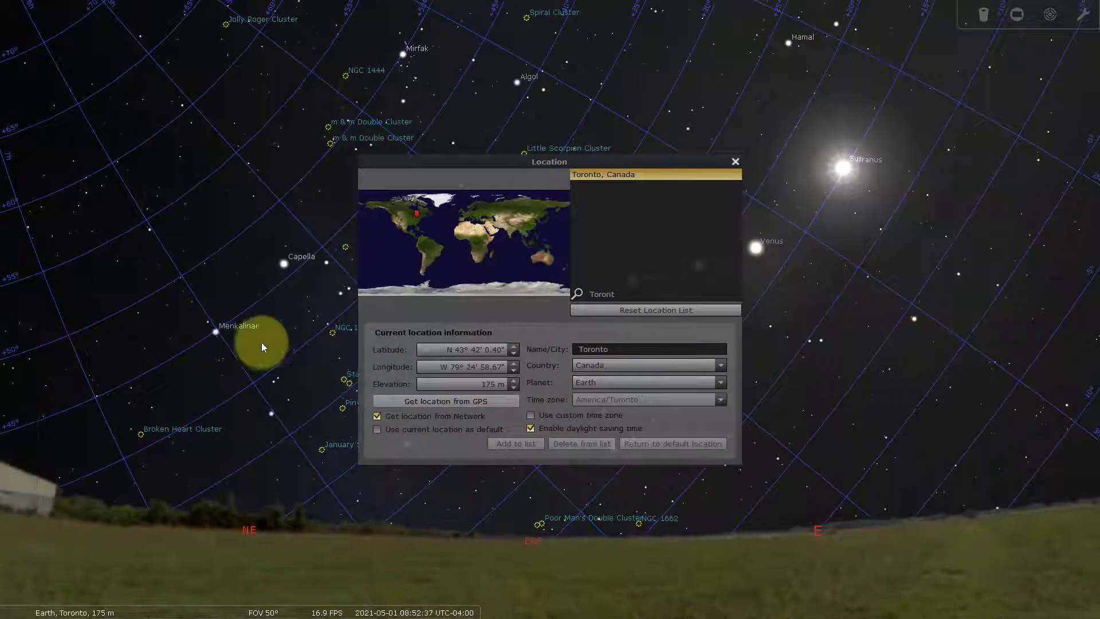
pyautogui.click(628, 346)
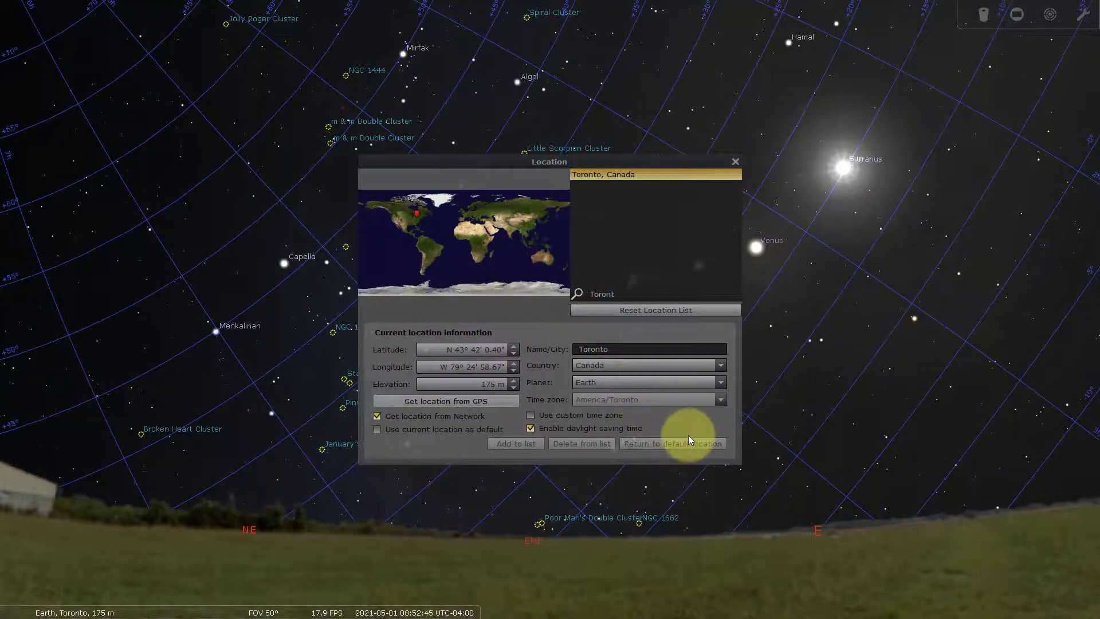
pyautogui.click(736, 163)
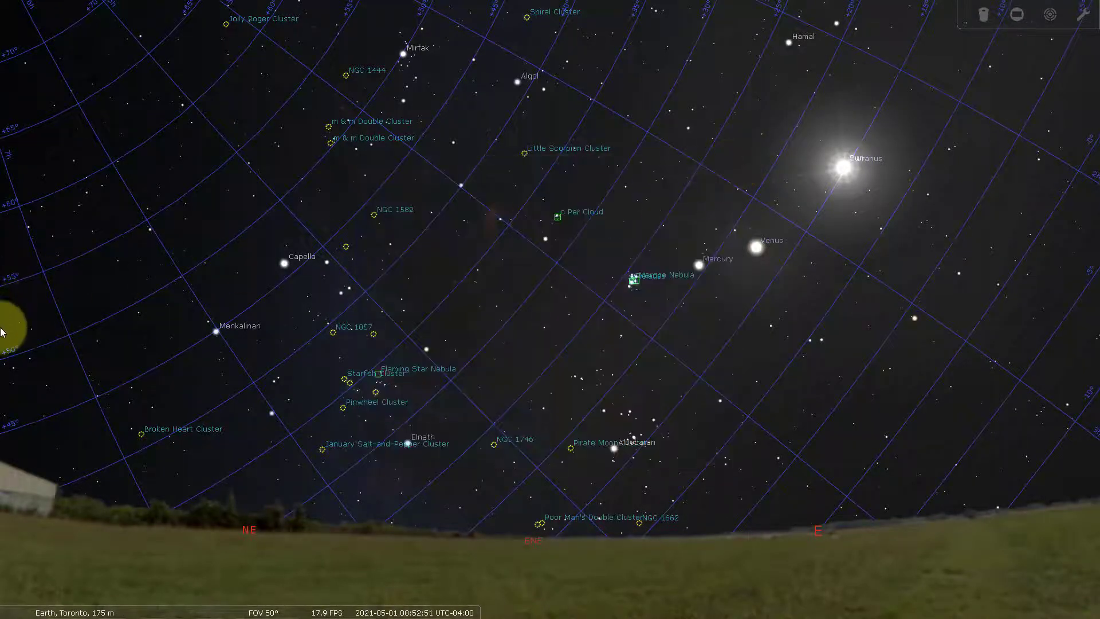
pyautogui.click(20, 380)
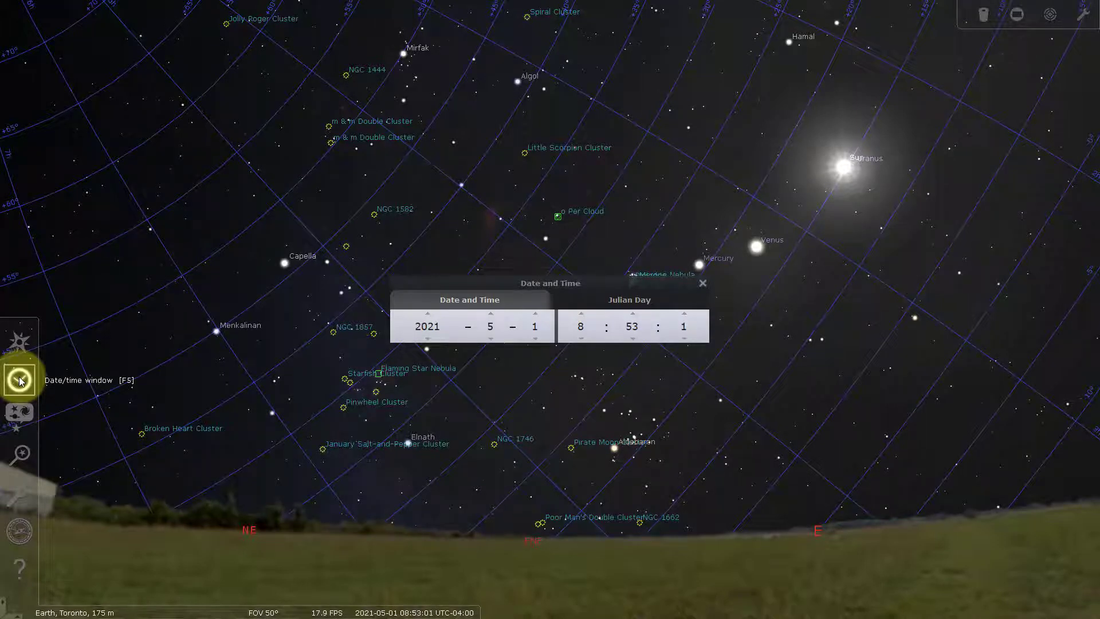
pyautogui.click(15, 419)
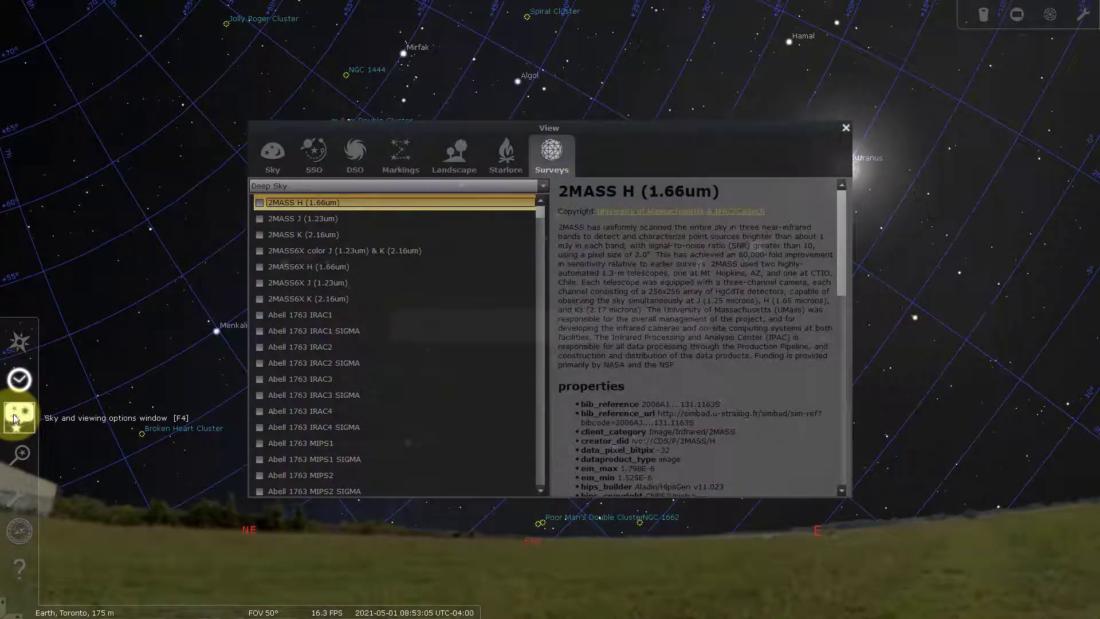
# - Browse the View window's Sky, Solar System Objects and Deep-sky Objects tabs
pyautogui.click(273, 166)
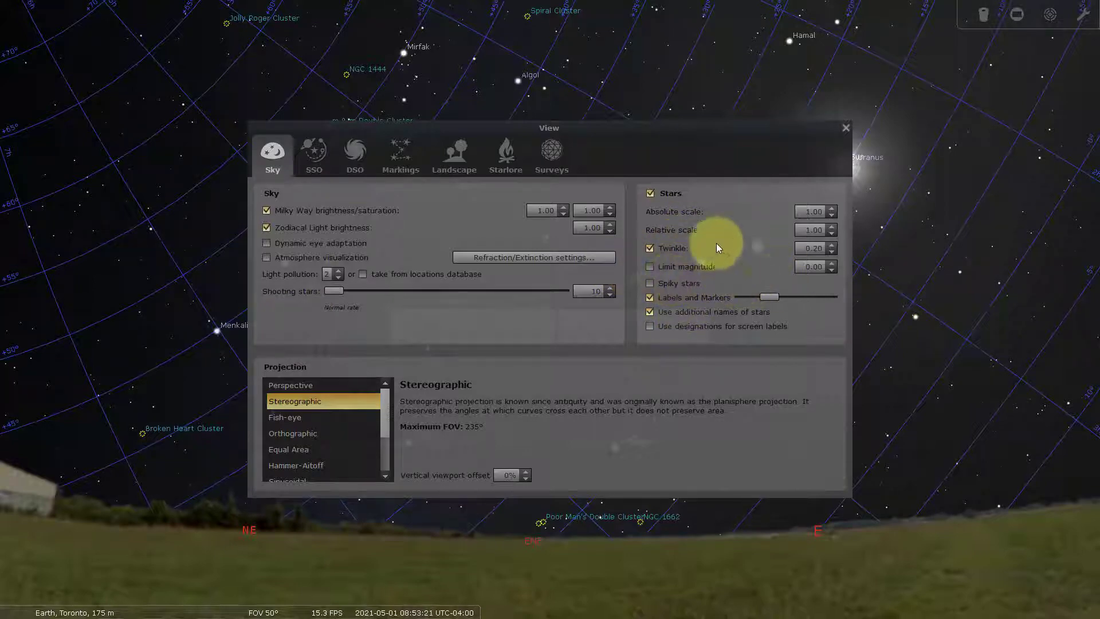
pyautogui.click(314, 152)
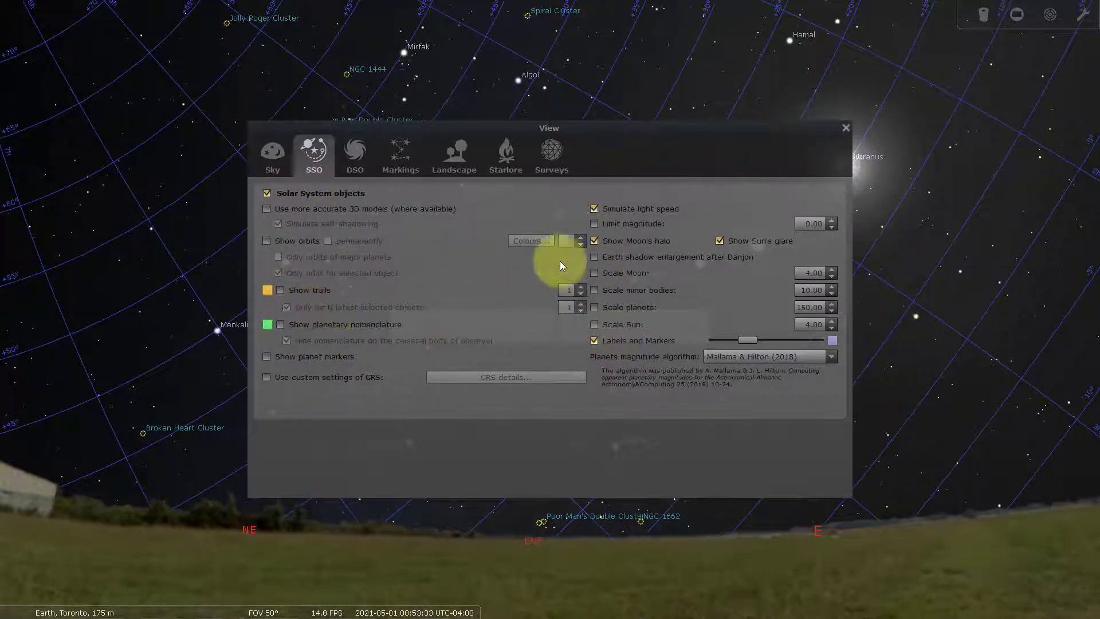
pyautogui.click(357, 164)
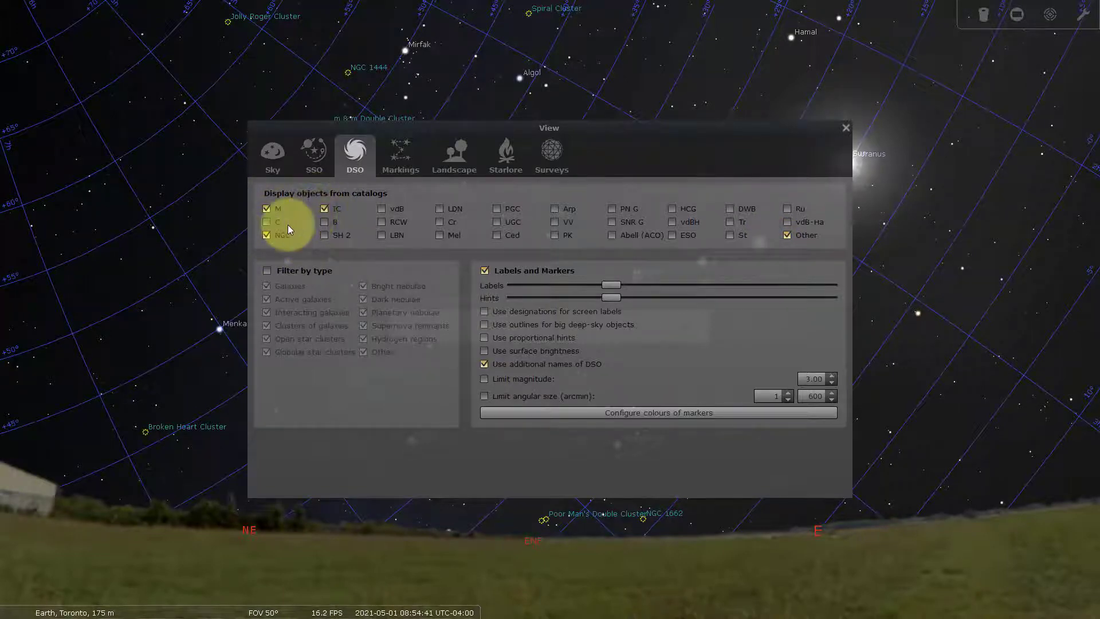
# - Enable the HCG catalog and Filter by type with Galaxies toggled, then view the Markings tab
pyautogui.click(673, 210)
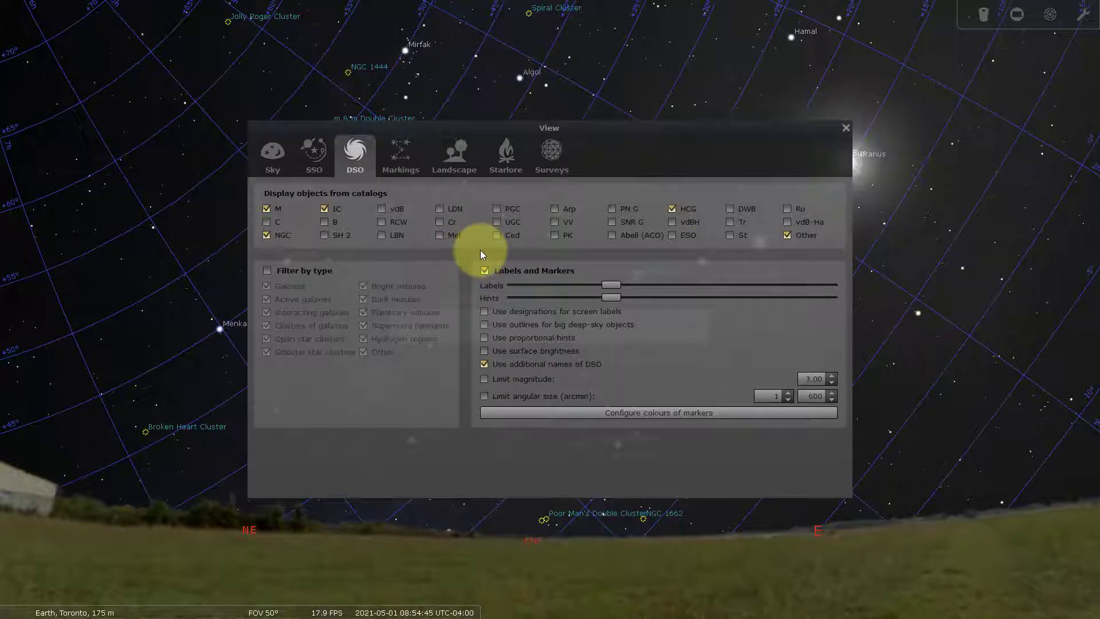
pyautogui.click(267, 271)
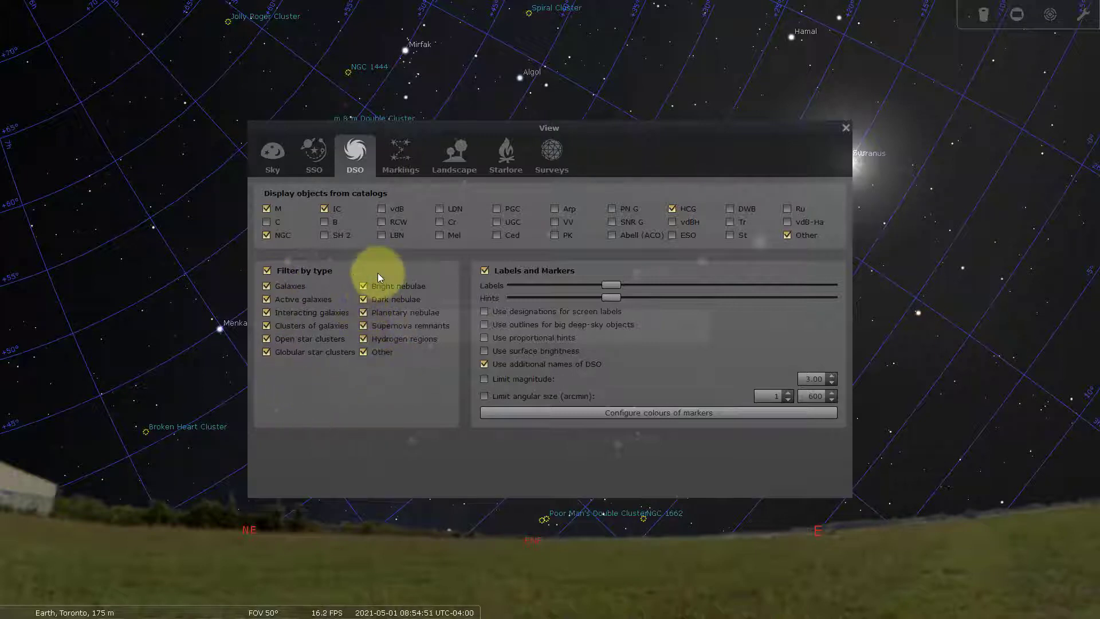
pyautogui.click(268, 288)
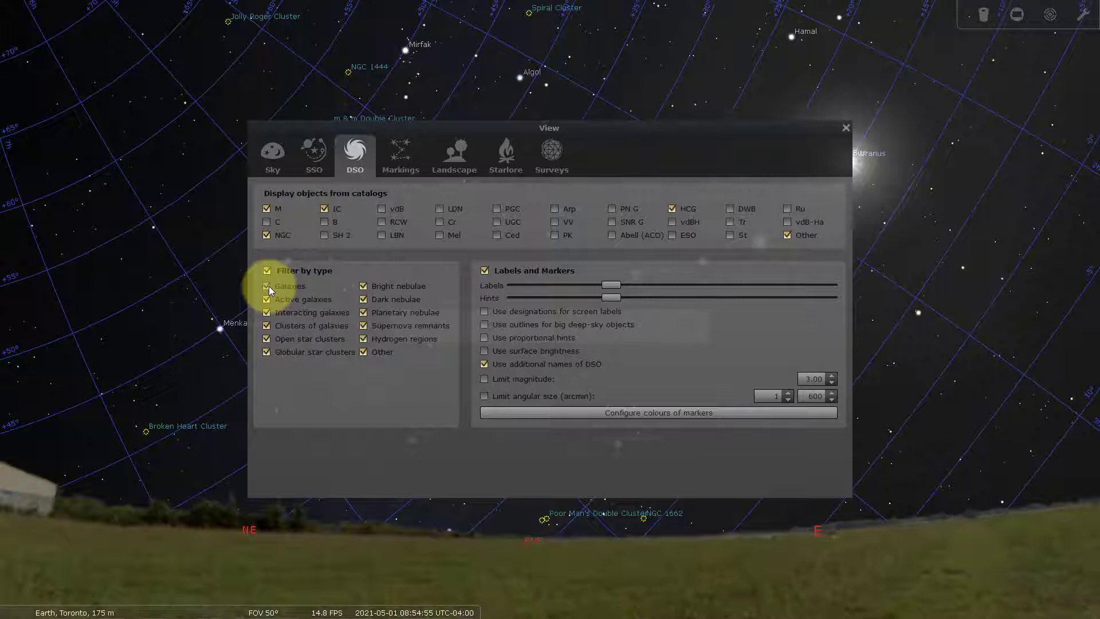
pyautogui.click(405, 145)
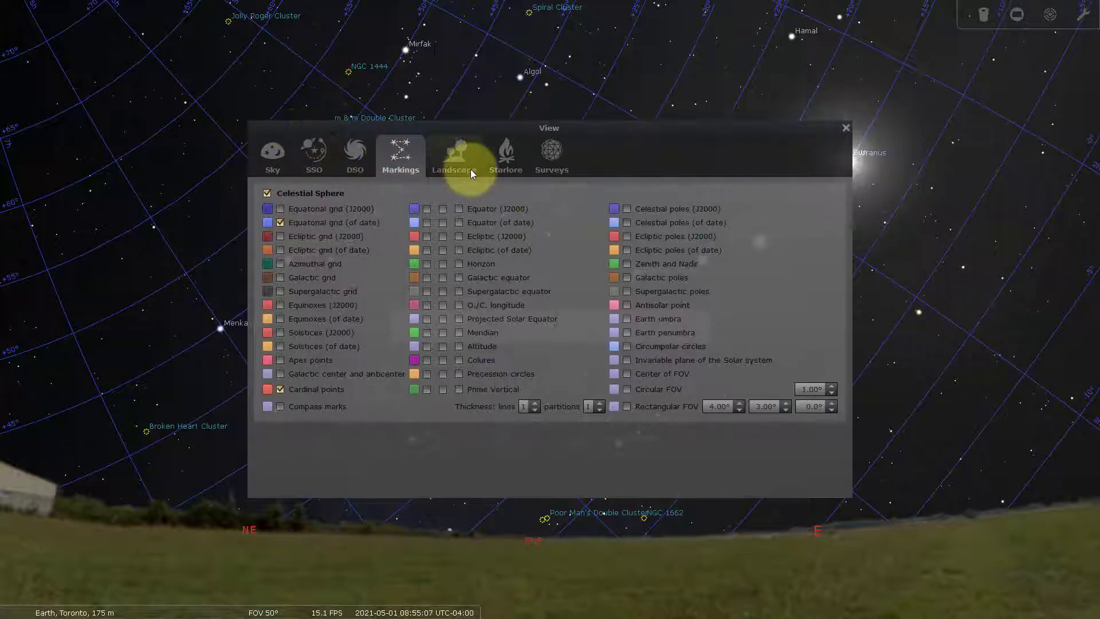
# - Browse the Landscape, Starlore and Surveys tabs, then close the View window
pyautogui.click(456, 155)
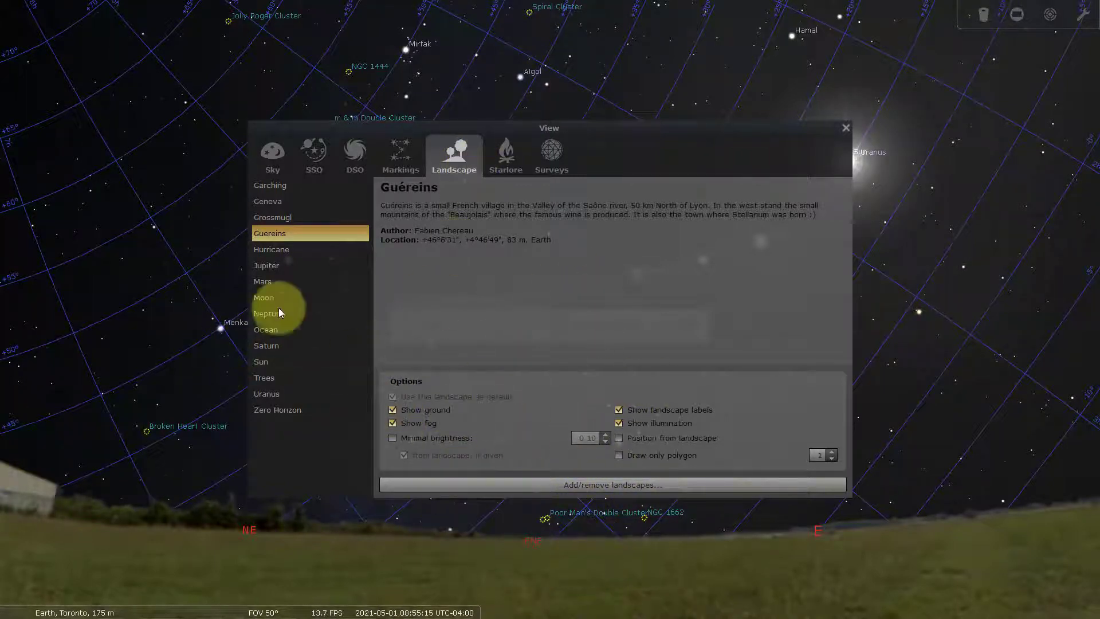
pyautogui.click(506, 152)
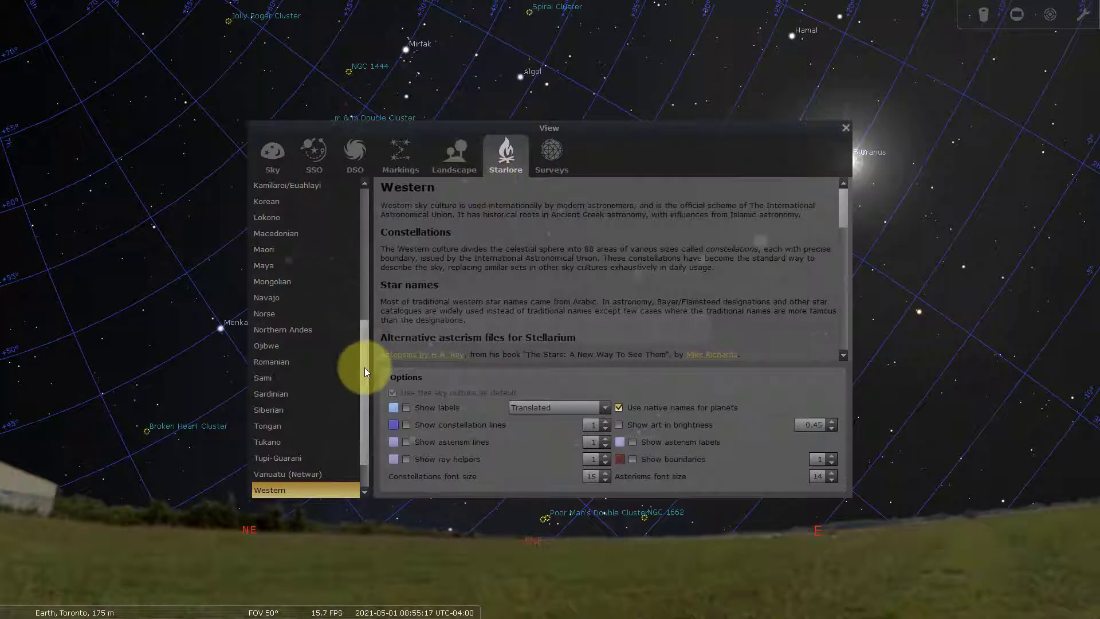
pyautogui.moveTo(364, 365); pyautogui.dragTo(351, 403)
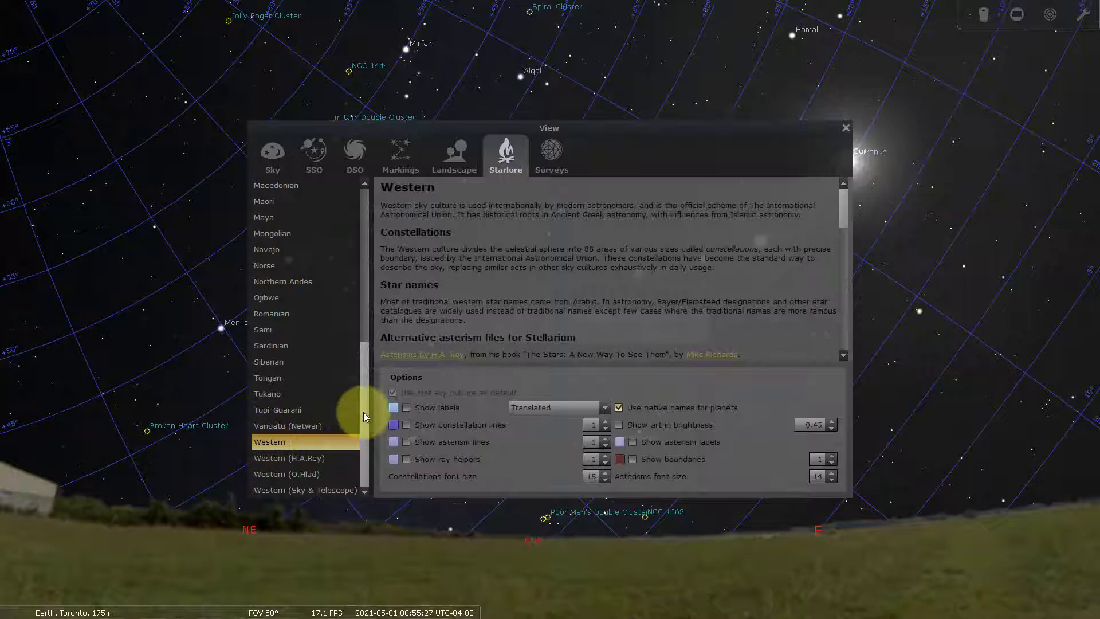
pyautogui.moveTo(363, 396); pyautogui.dragTo(355, 443)
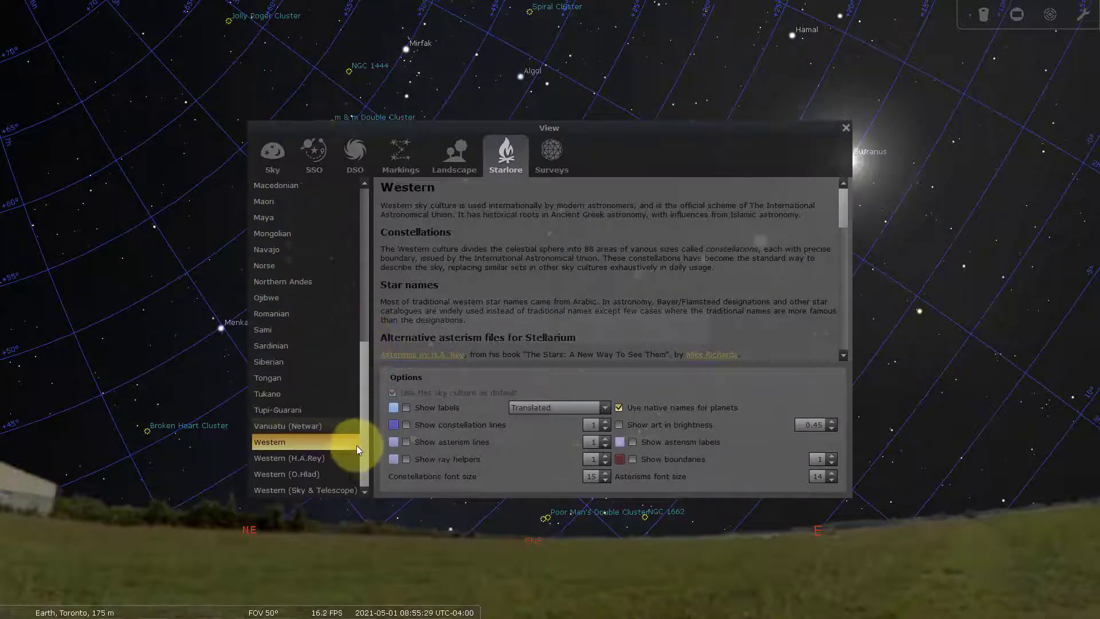
pyautogui.click(543, 153)
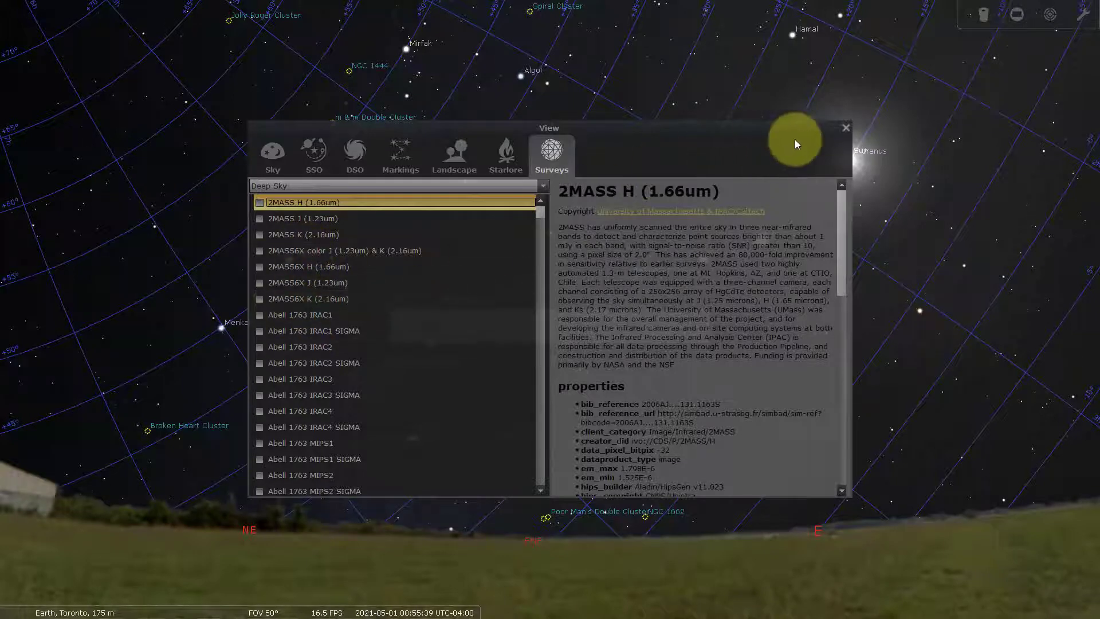
pyautogui.click(847, 128)
# - Close the Date and Time panel and browse the Search window's Object, SIMBAD and Position tabs
pyautogui.moveTo(9, 358)
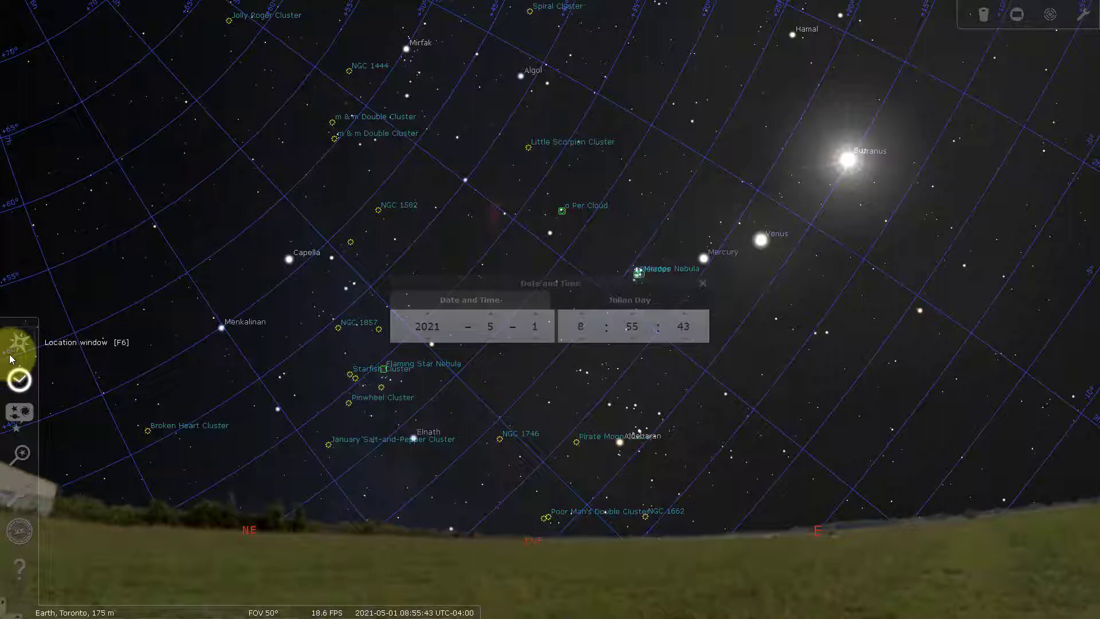
pyautogui.click(703, 282)
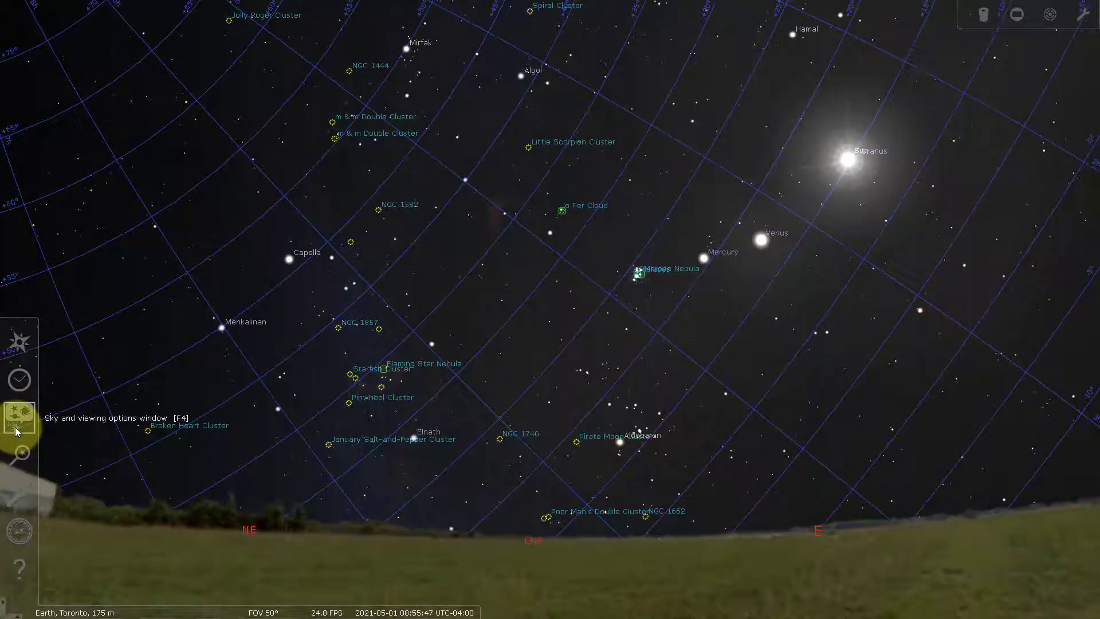
pyautogui.click(23, 461)
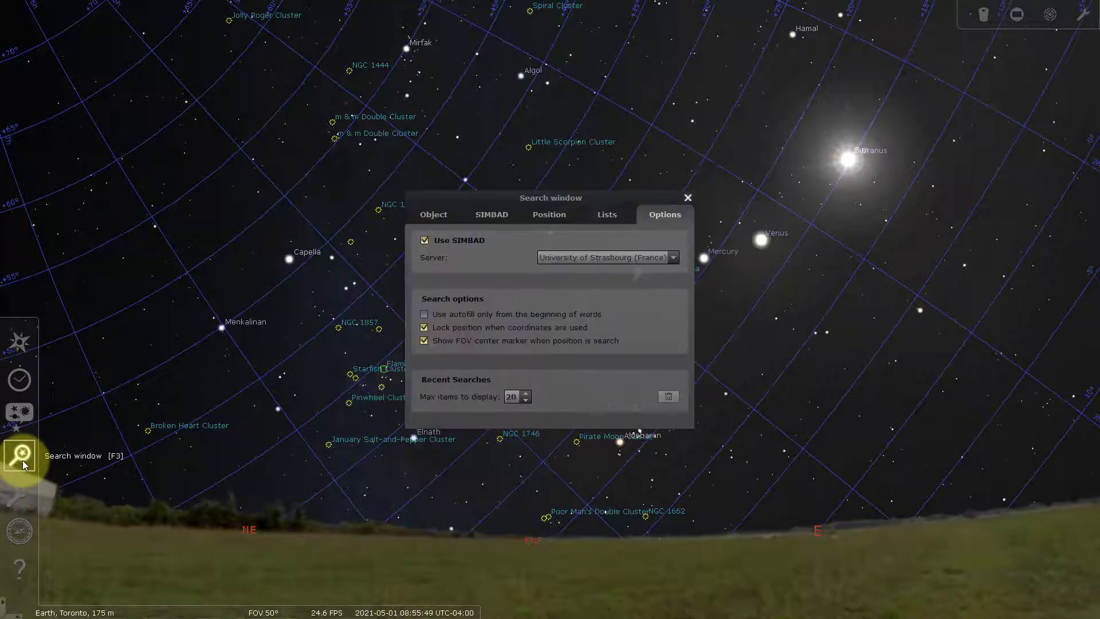
pyautogui.click(427, 215)
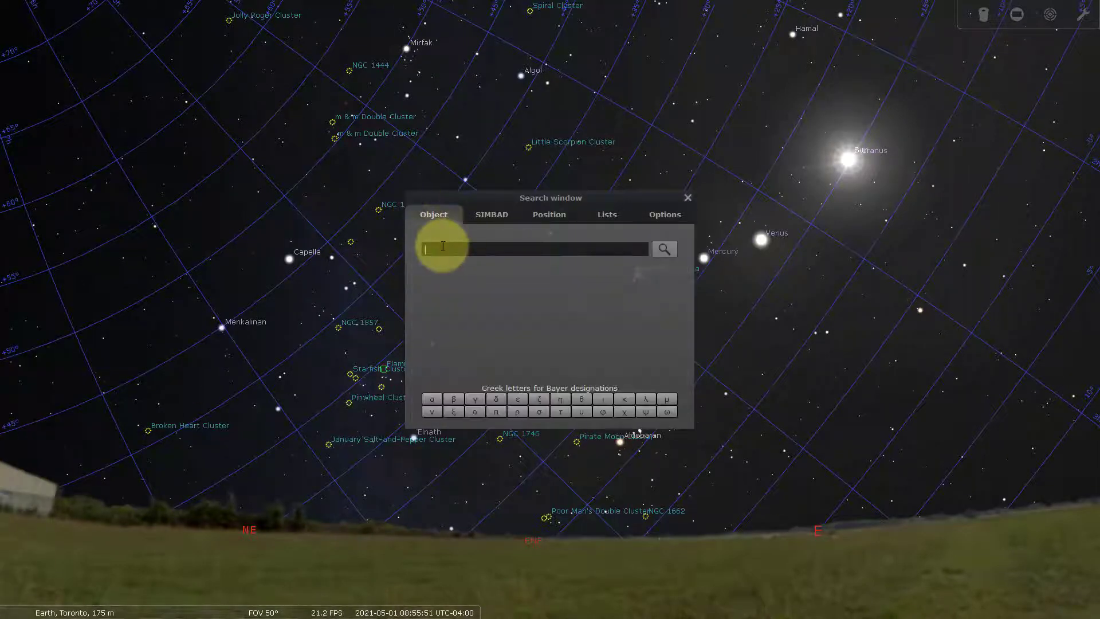
pyautogui.click(487, 219)
pyautogui.click(544, 213)
# - Filter the asterism list under Lists, check the Options tab, then close Search
pyautogui.click(605, 216)
pyautogui.click(549, 216)
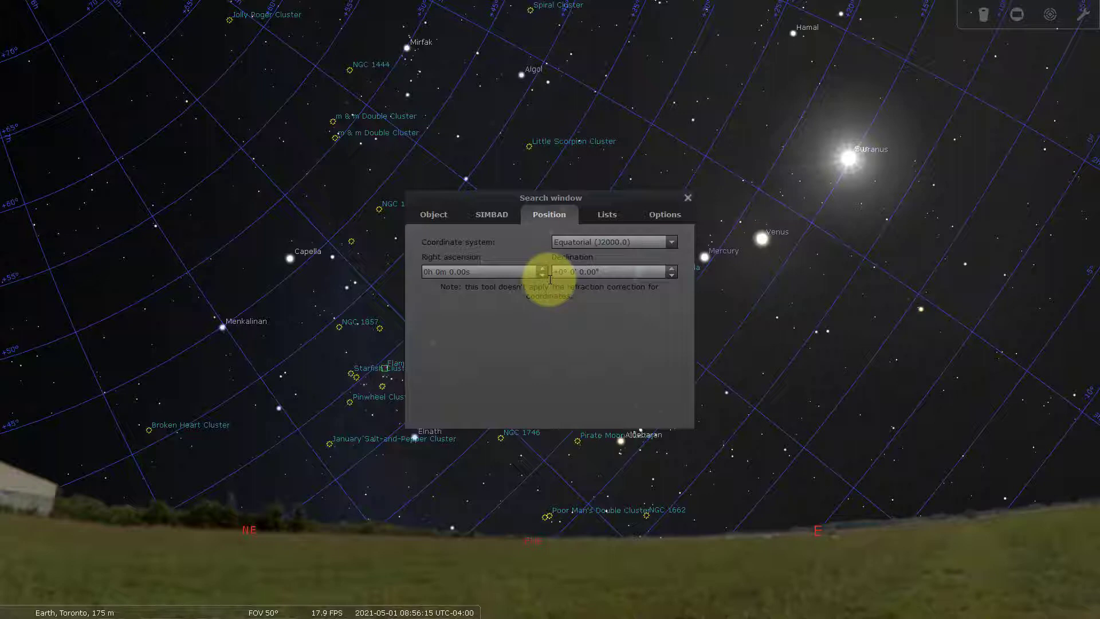
pyautogui.click(607, 217)
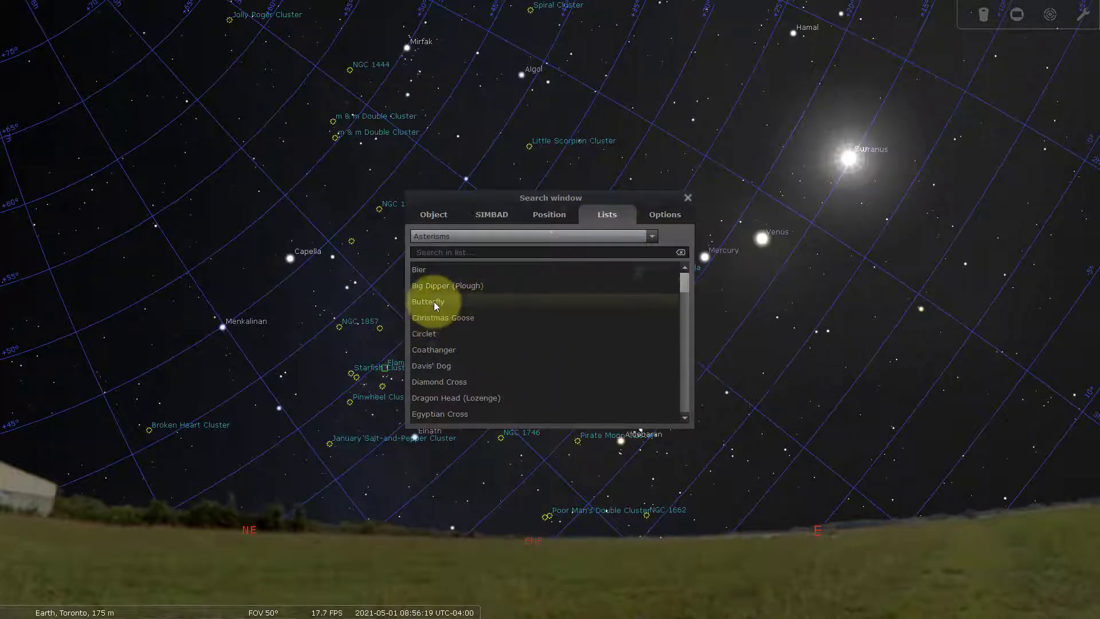
pyautogui.click(459, 250)
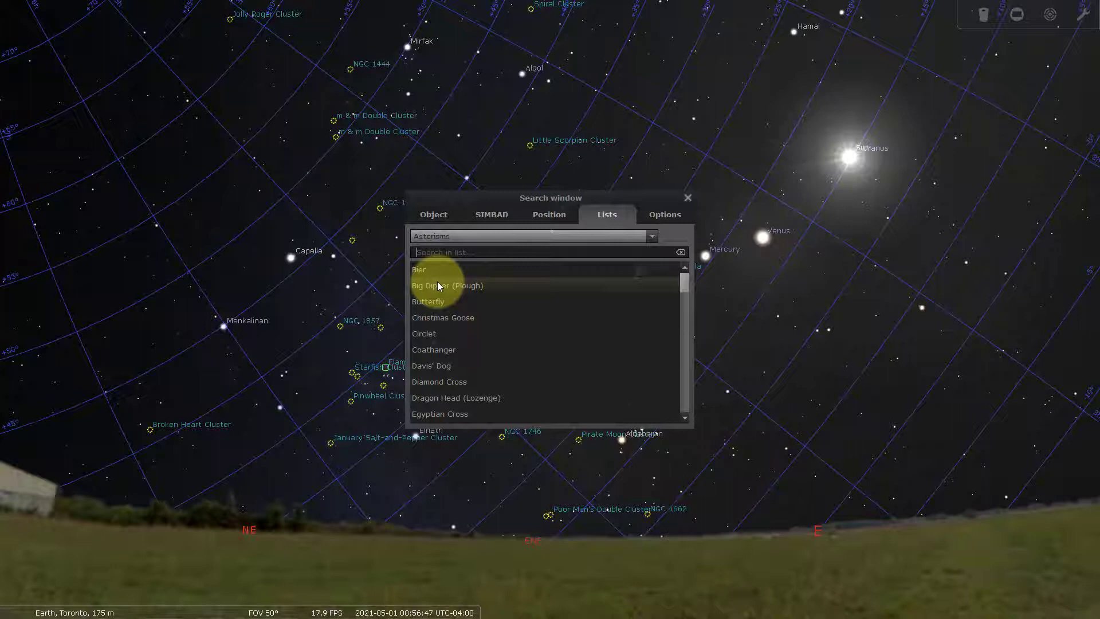
pyautogui.click(672, 215)
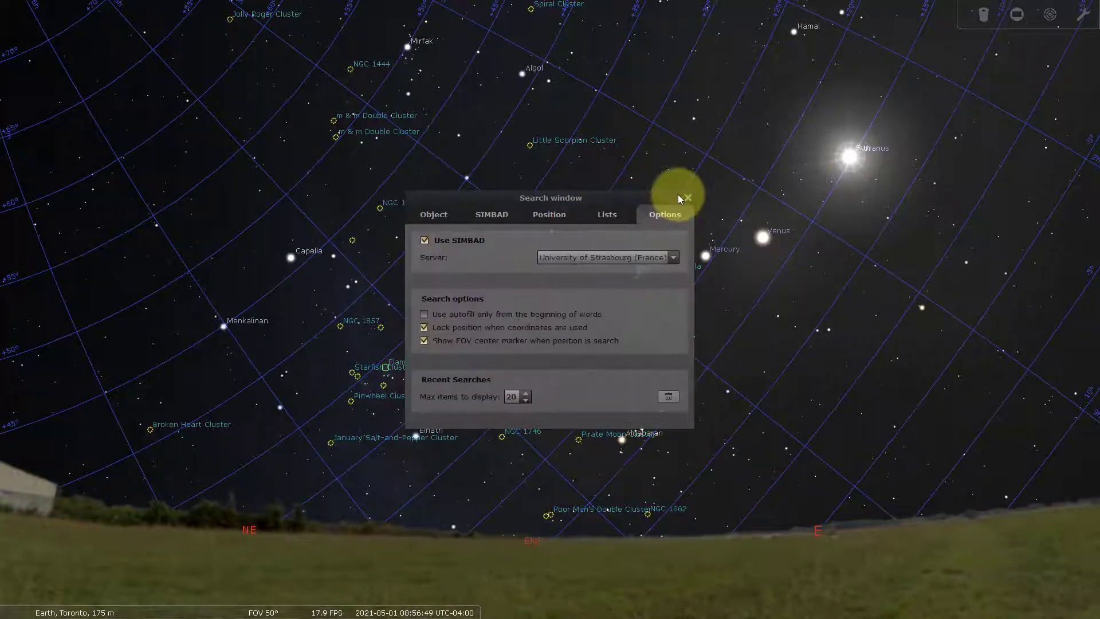
pyautogui.click(687, 198)
pyautogui.moveTo(3, 466)
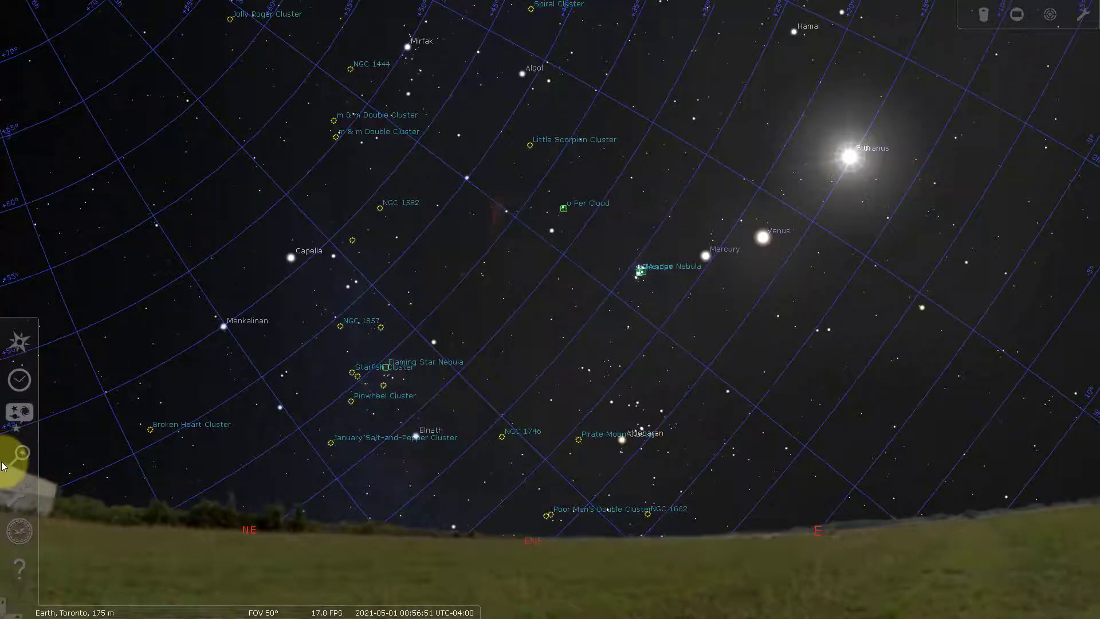
# - Open Configuration and look through its Main, Information and Extras pages
pyautogui.click(11, 504)
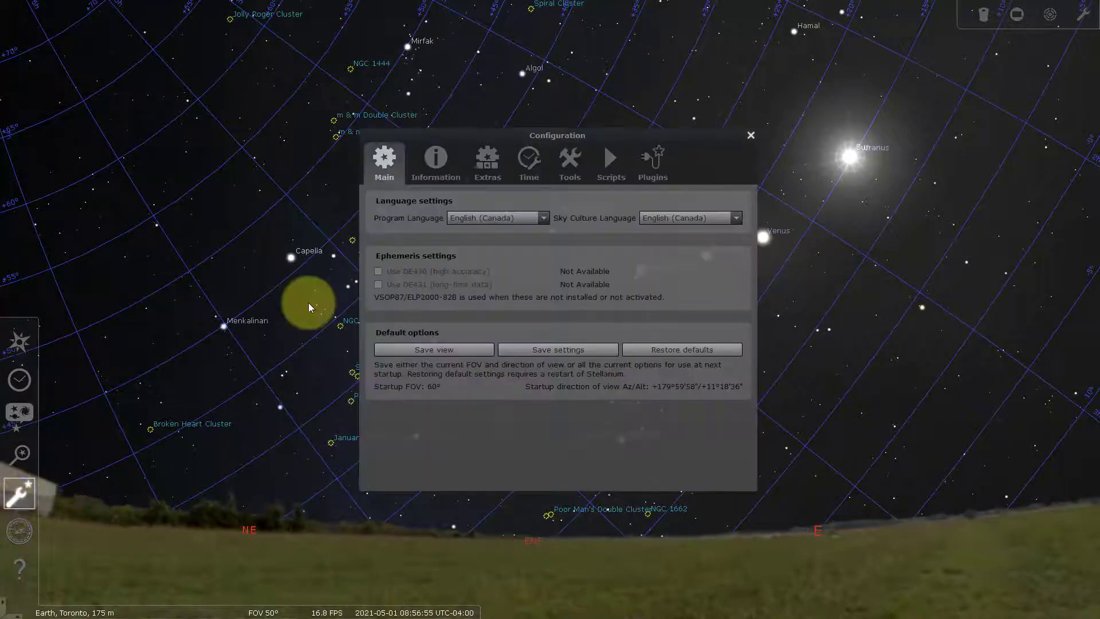
pyautogui.click(449, 160)
pyautogui.click(487, 162)
pyautogui.click(399, 165)
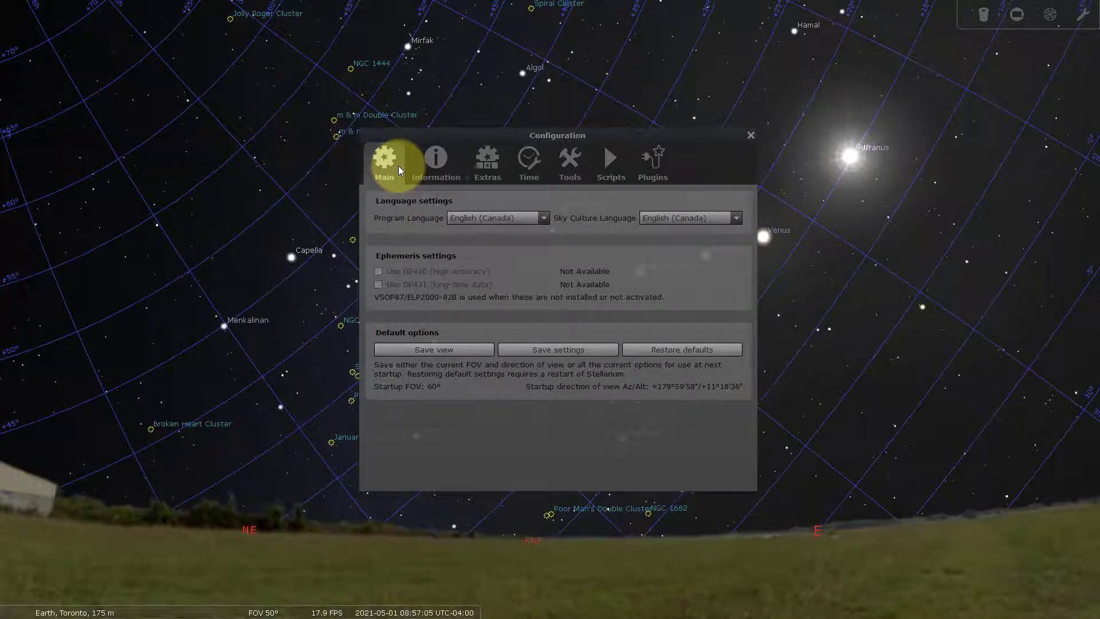
pyautogui.click(425, 165)
pyautogui.click(487, 158)
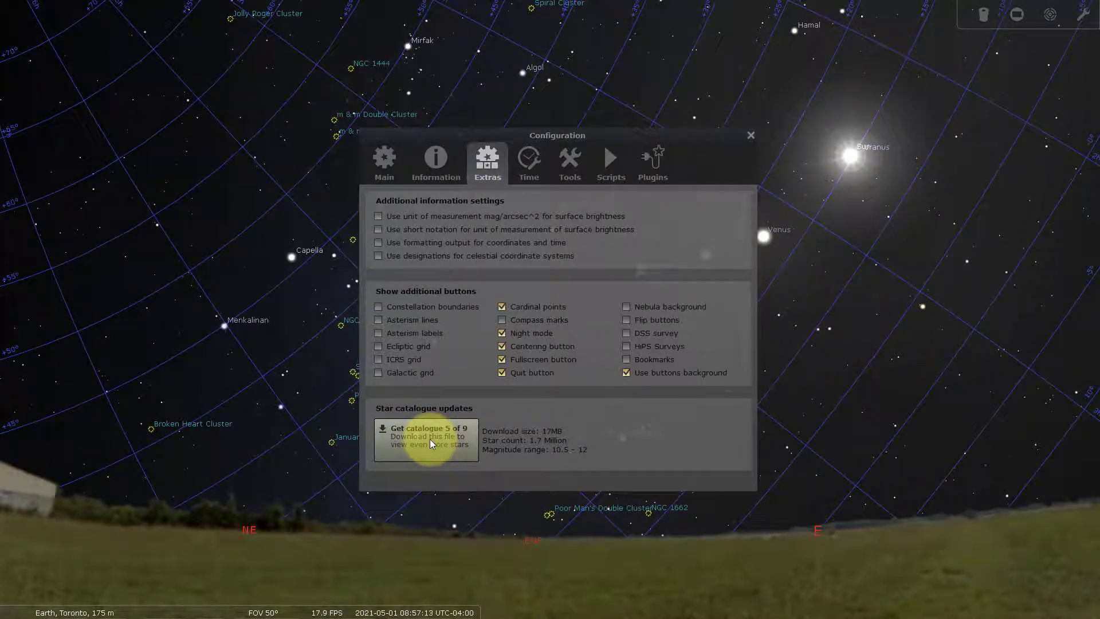
# - Zoom deep into the starfield near Haedus to about a 4° field
pyautogui.scroll(3, 166, 281)
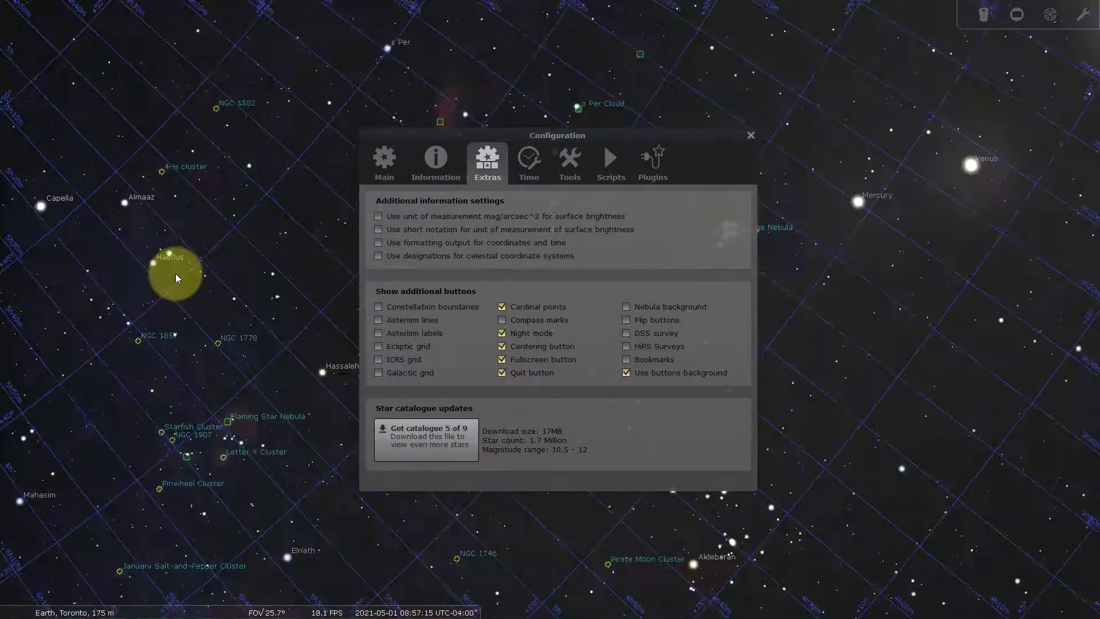
pyautogui.moveTo(176, 274); pyautogui.dragTo(304, 292)
pyautogui.scroll(5, 304, 291)
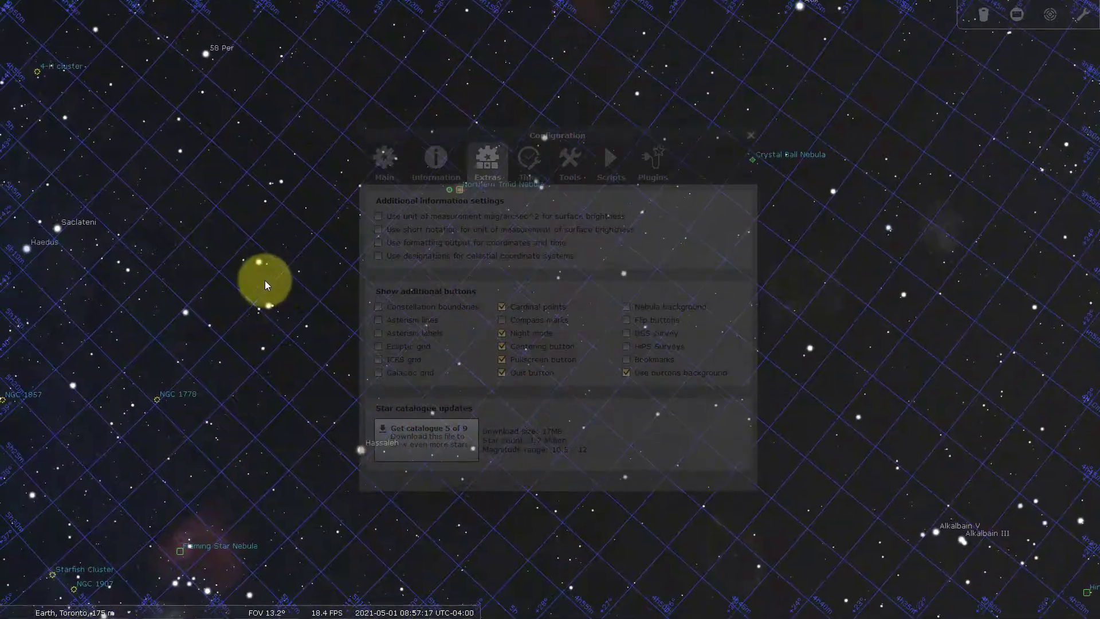
pyautogui.scroll(2, 263, 300)
pyautogui.moveTo(253, 297); pyautogui.dragTo(356, 304)
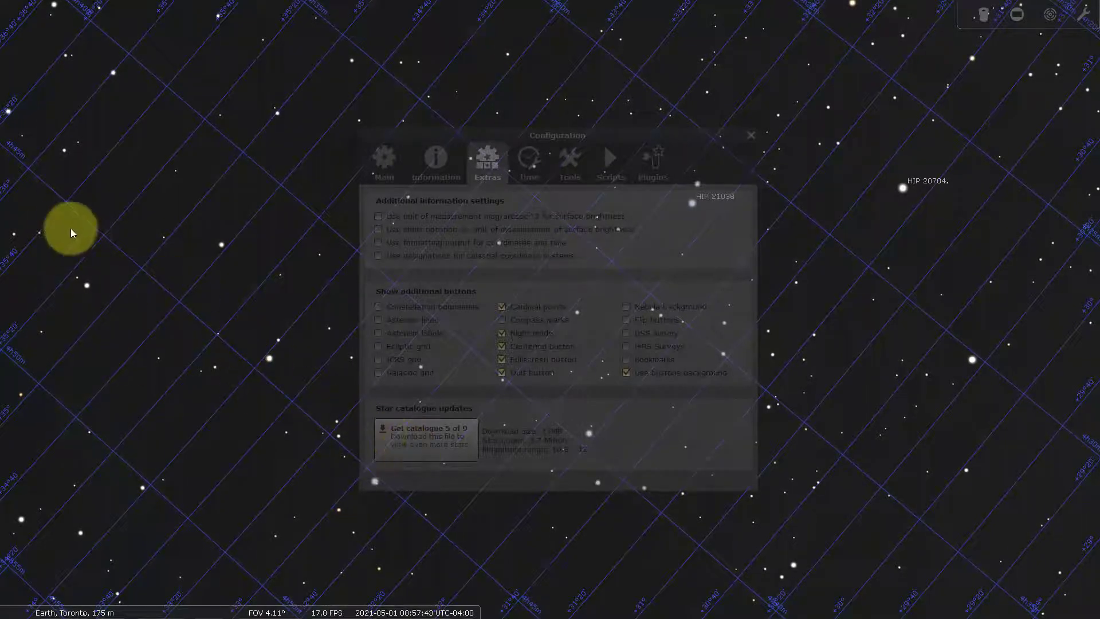
pyautogui.moveTo(47, 309); pyautogui.dragTo(79, 332)
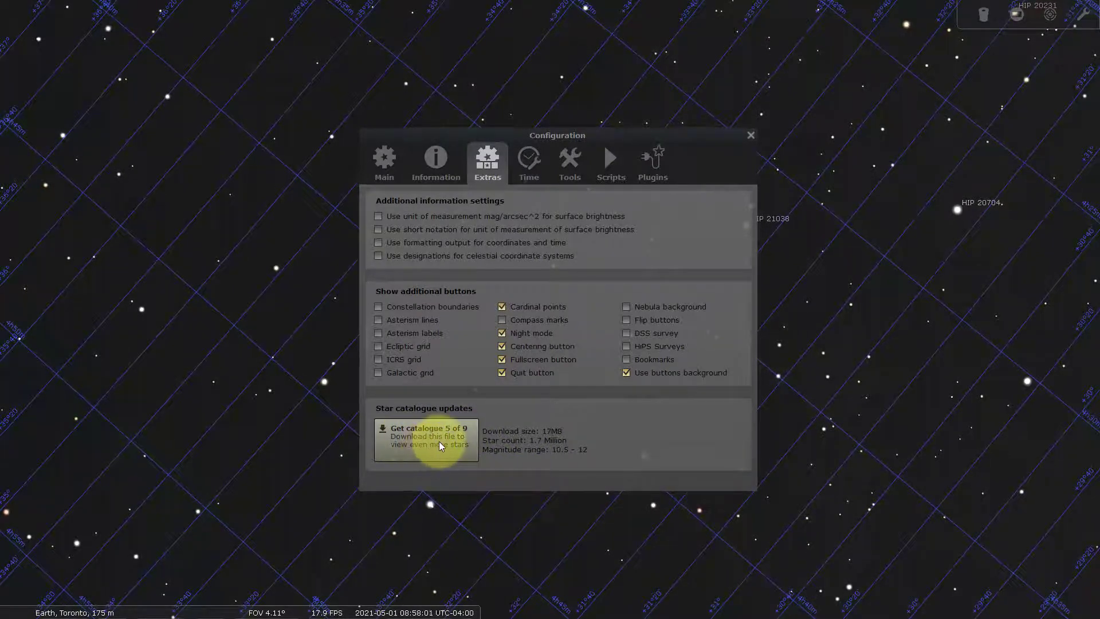
# - Look through the Time, Tools, Scripts and Plugins pages of the Configuration window
pyautogui.click(529, 165)
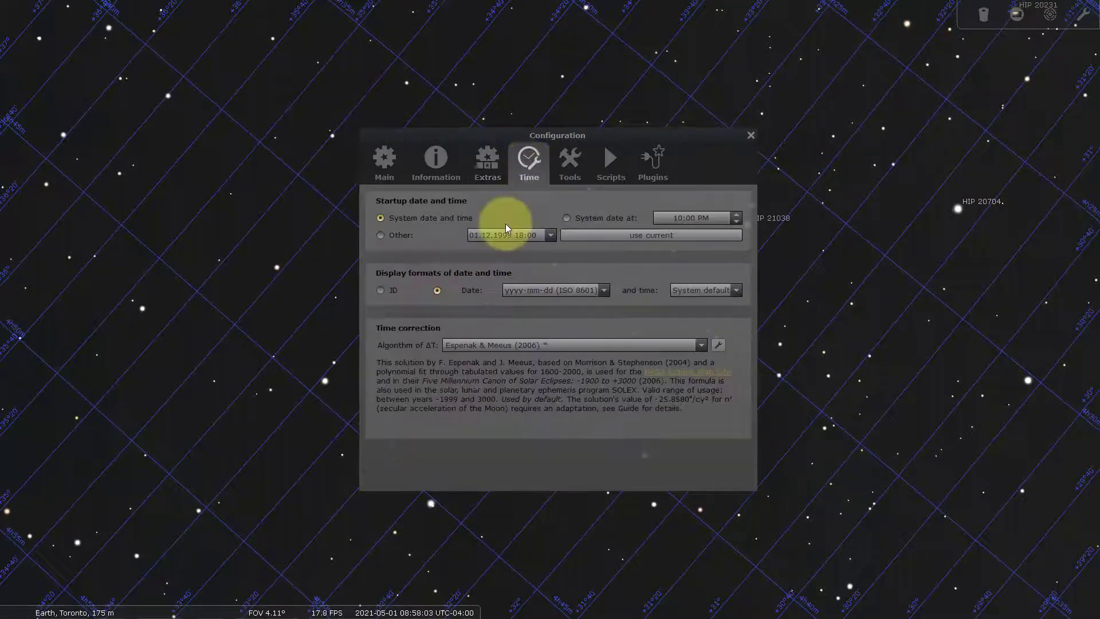
pyautogui.click(572, 159)
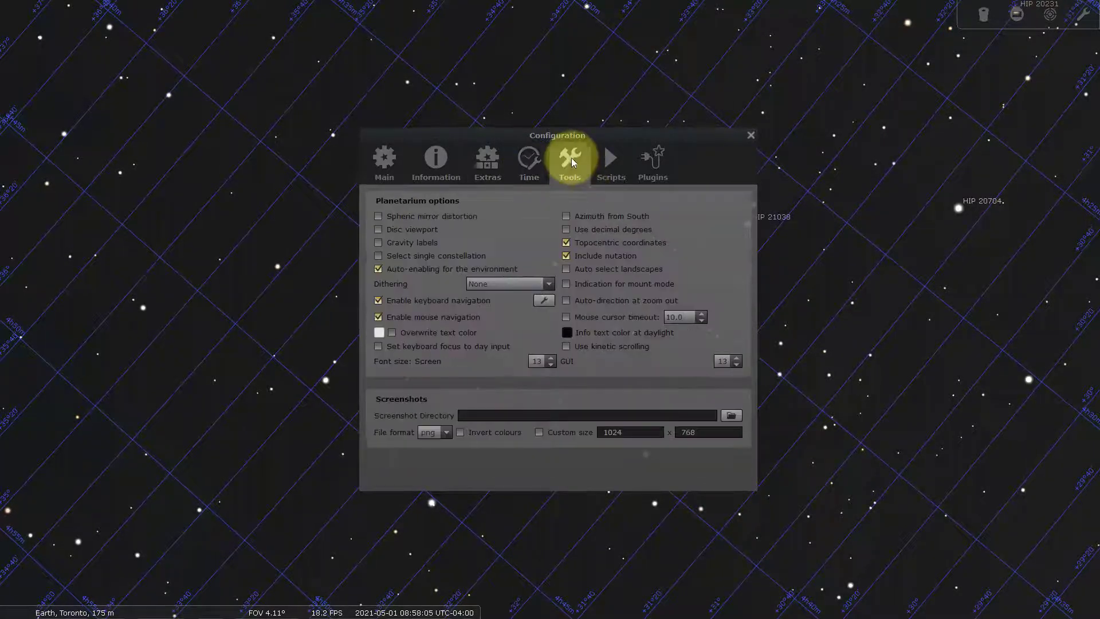
pyautogui.click(607, 161)
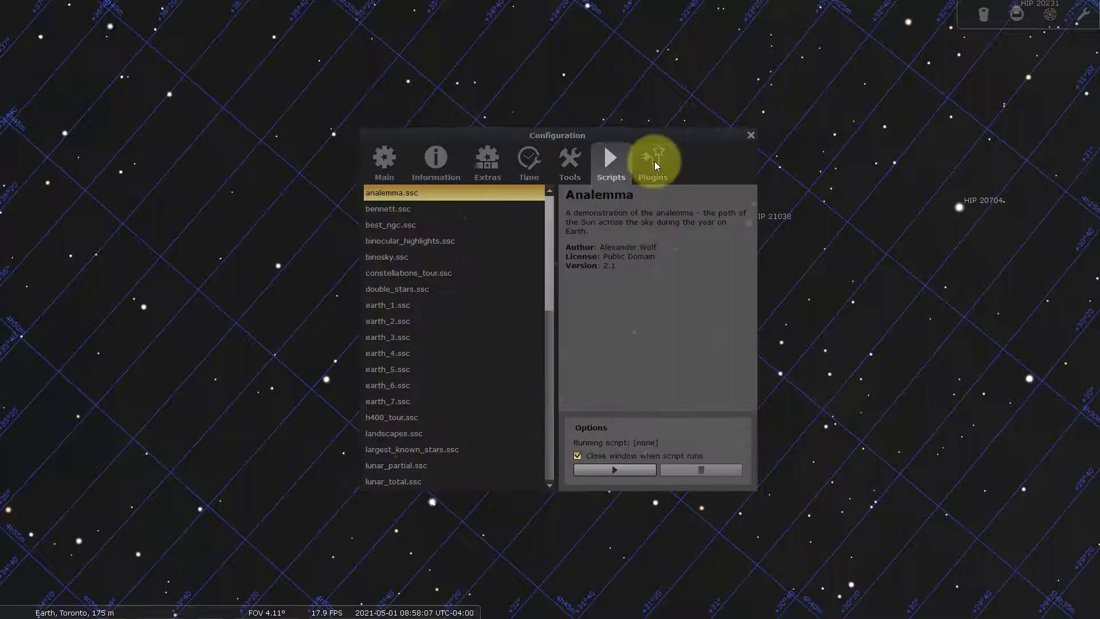
pyautogui.click(655, 161)
# - Close Configuration and zoom out to a 50° field showing Capella, Aldebaran, Venus and Mercury
pyautogui.click(750, 136)
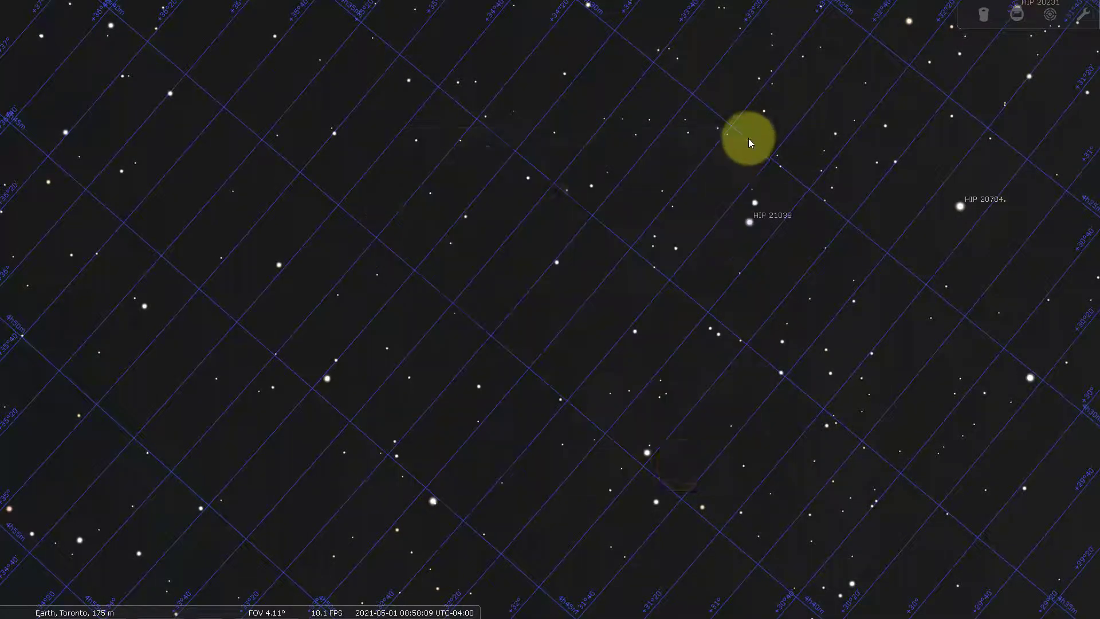
pyautogui.scroll(-3, 677, 468)
pyautogui.scroll(-5, 676, 466)
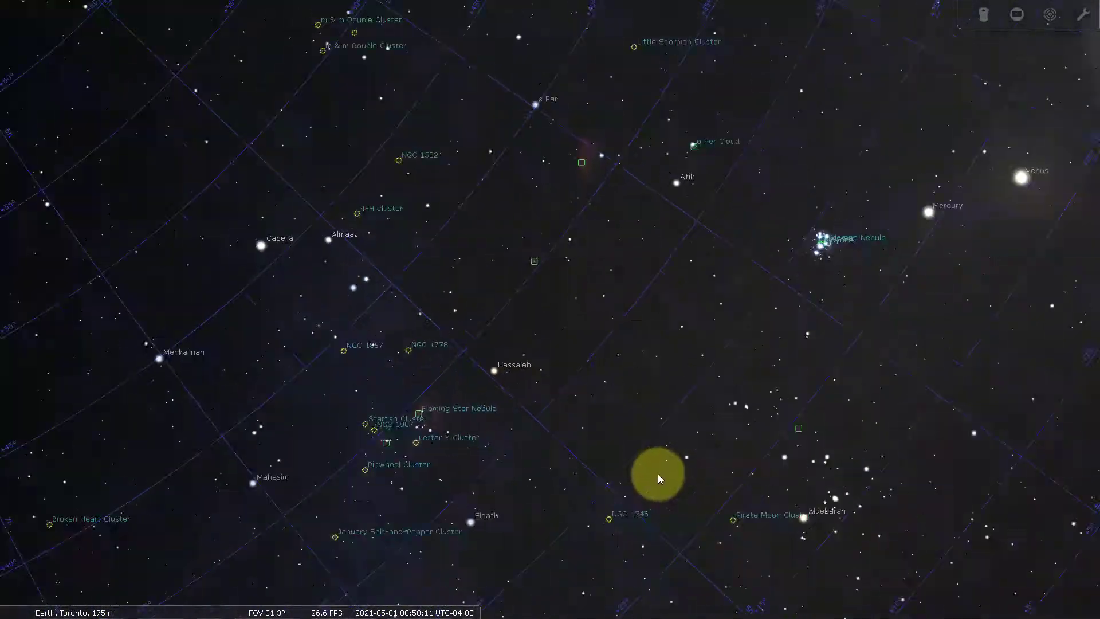